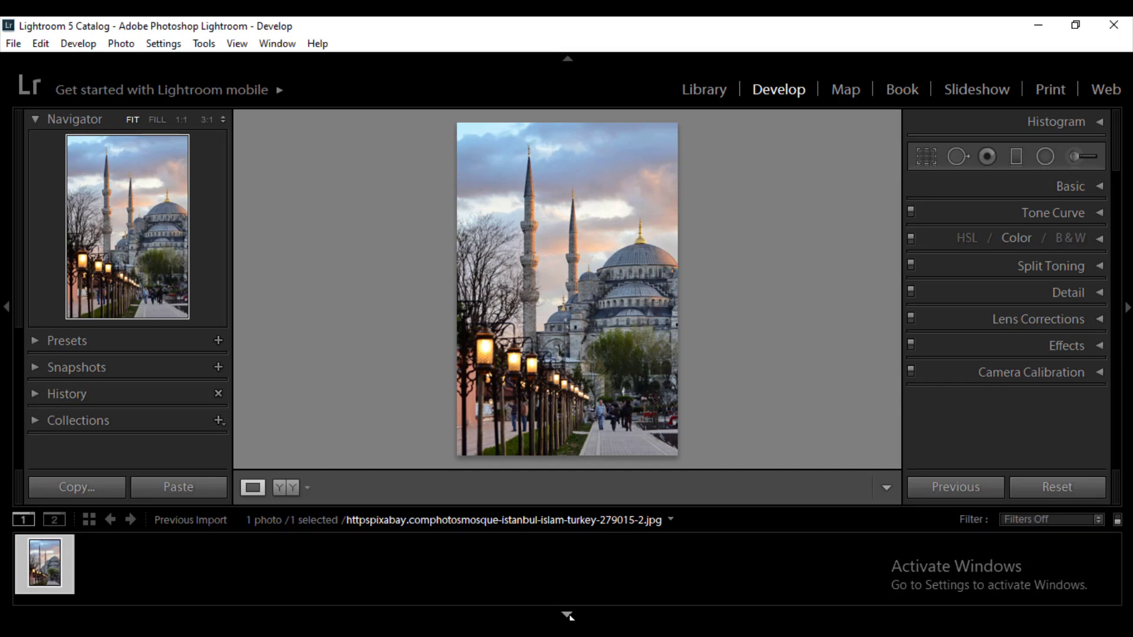
Hide the filmstrip, the Navigator and presets side panel, and the module picker to enlarge the mosque photo.
{"action": "left_click", "coordinate": [567, 615]}
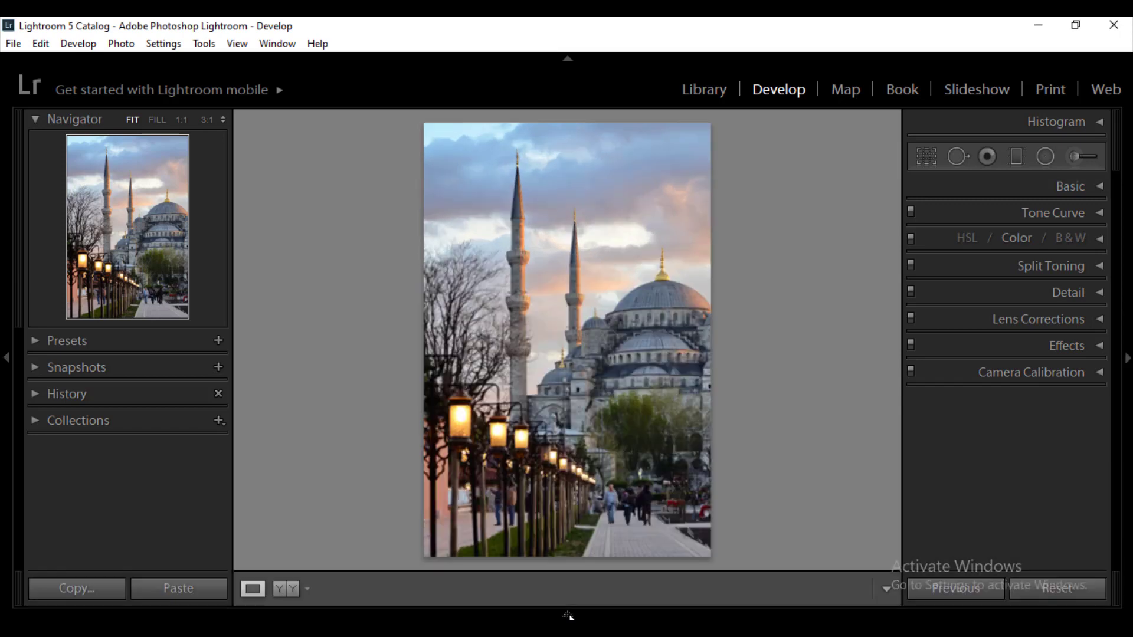
{"action": "left_click", "coordinate": [8, 358]}
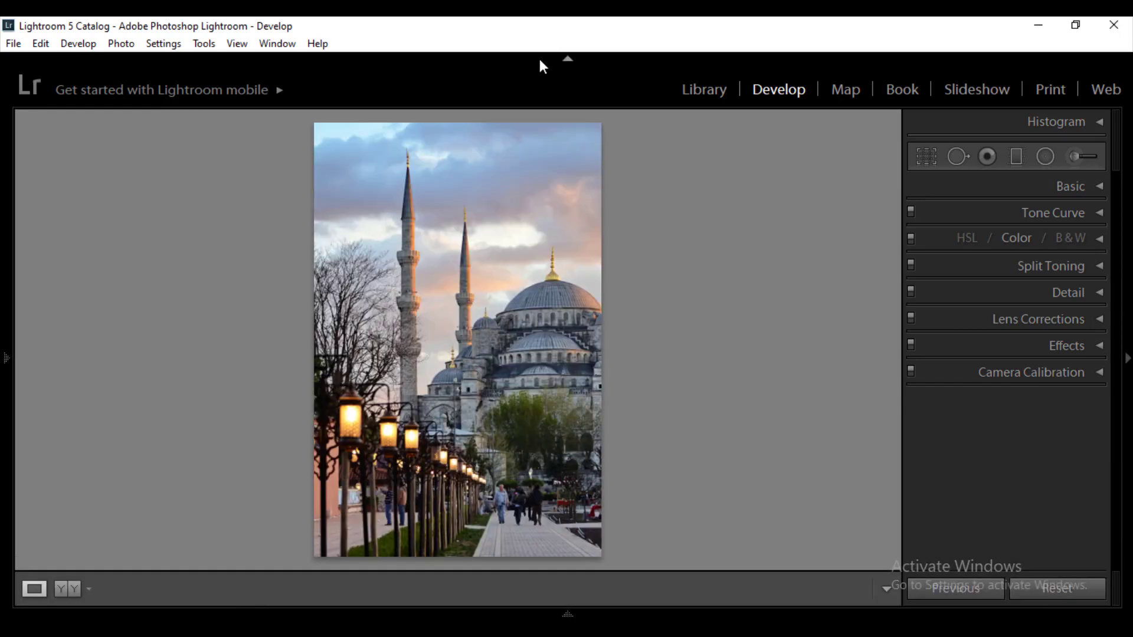
{"action": "left_click", "coordinate": [568, 58]}
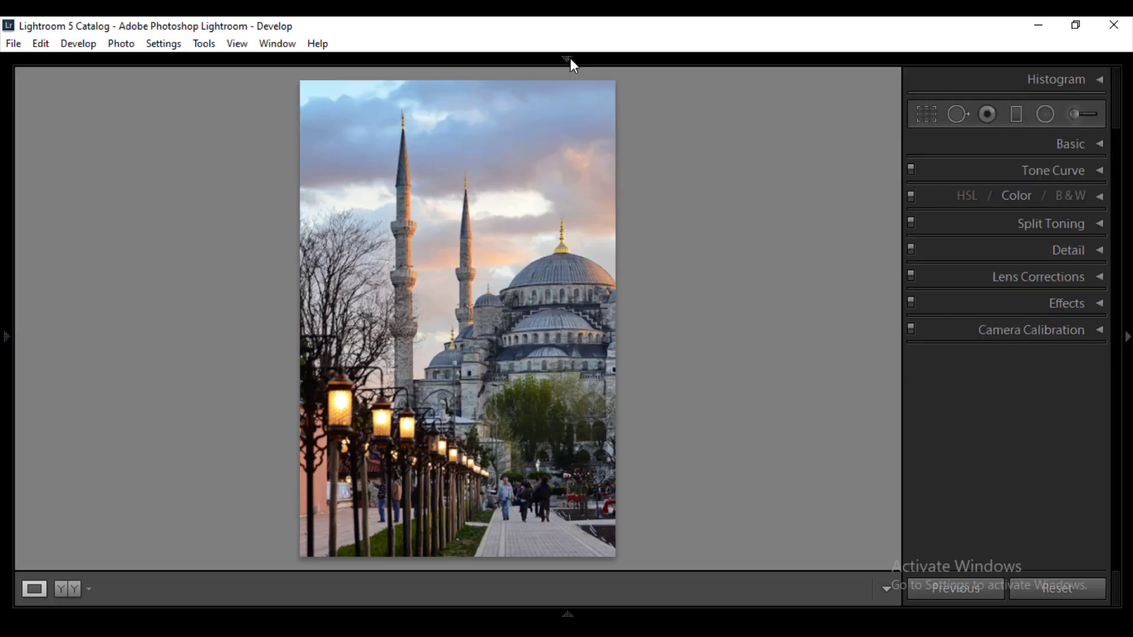
In the Basic adjustments, set exposure to -0.60, contrast to +10 and highlights to -60.
{"action": "left_click", "coordinate": [1102, 145]}
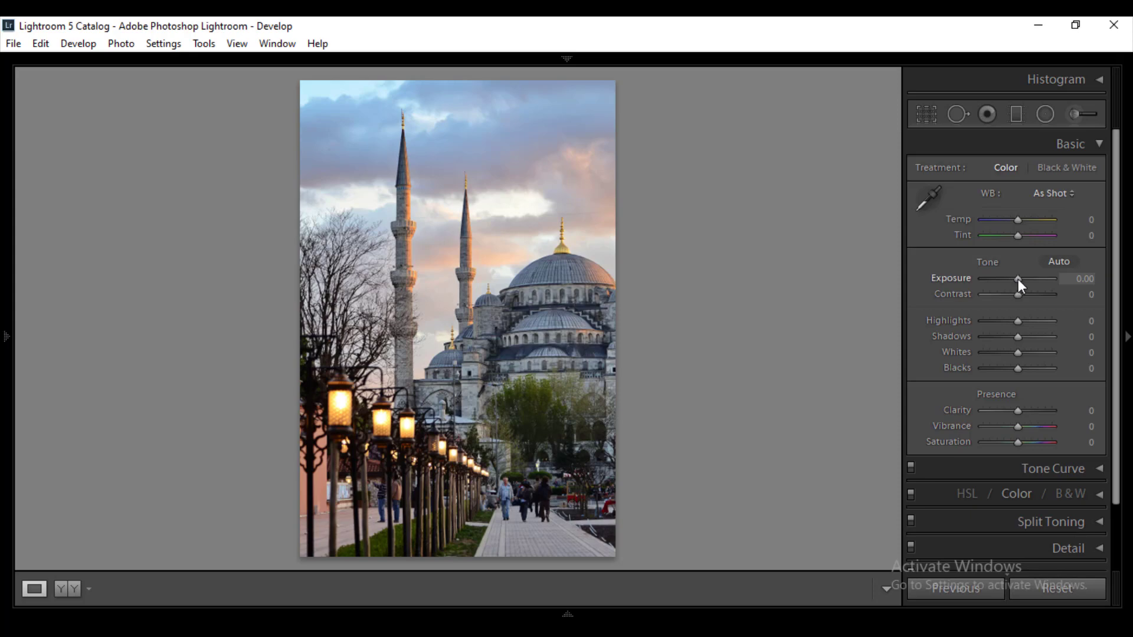
{"action": "left_click_drag", "start_coordinate": [1018, 279], "coordinate": [1020, 296]}
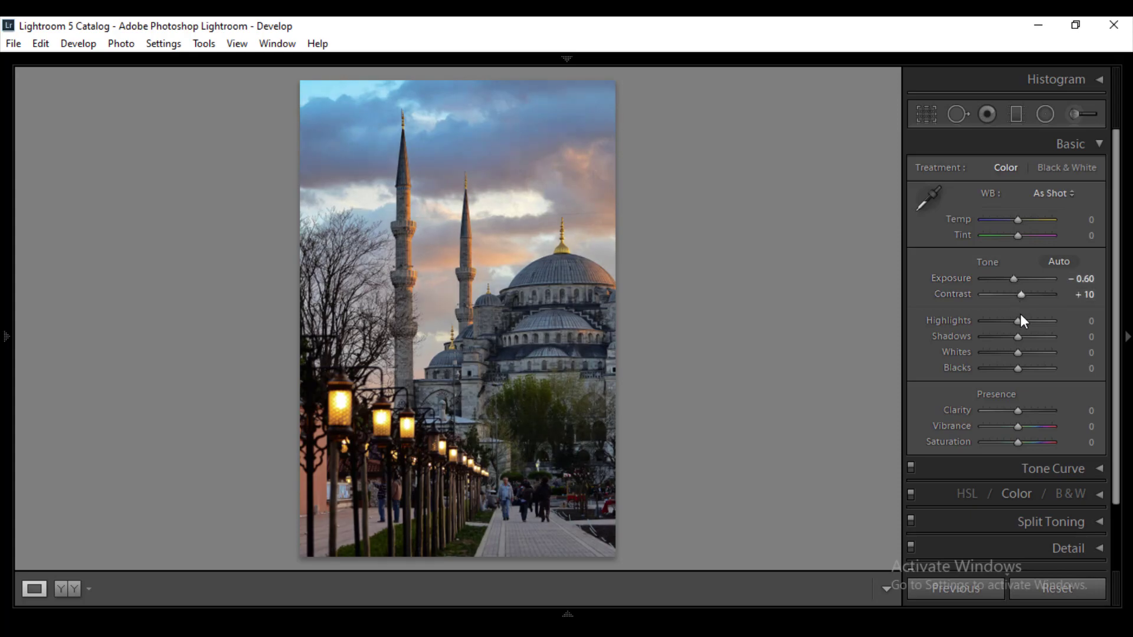
{"action": "left_click_drag", "start_coordinate": [1017, 320], "coordinate": [997, 323]}
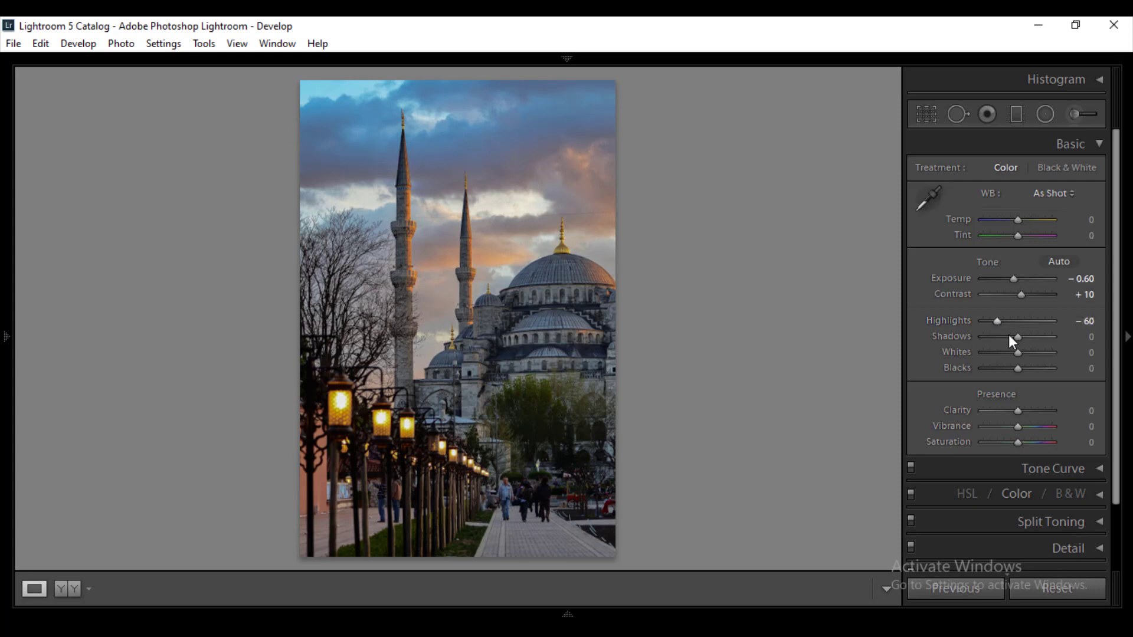
Set shadows to -20, whites to -55 and blacks to -55 in the Basic adjustments.
{"action": "left_click_drag", "start_coordinate": [1018, 338], "coordinate": [1011, 338]}
{"action": "left_click", "coordinate": [1090, 344]}
{"action": "type", "text": "20"}
{"action": "key", "text": "Return"}
{"action": "left_click_drag", "start_coordinate": [1018, 352], "coordinate": [996, 357]}
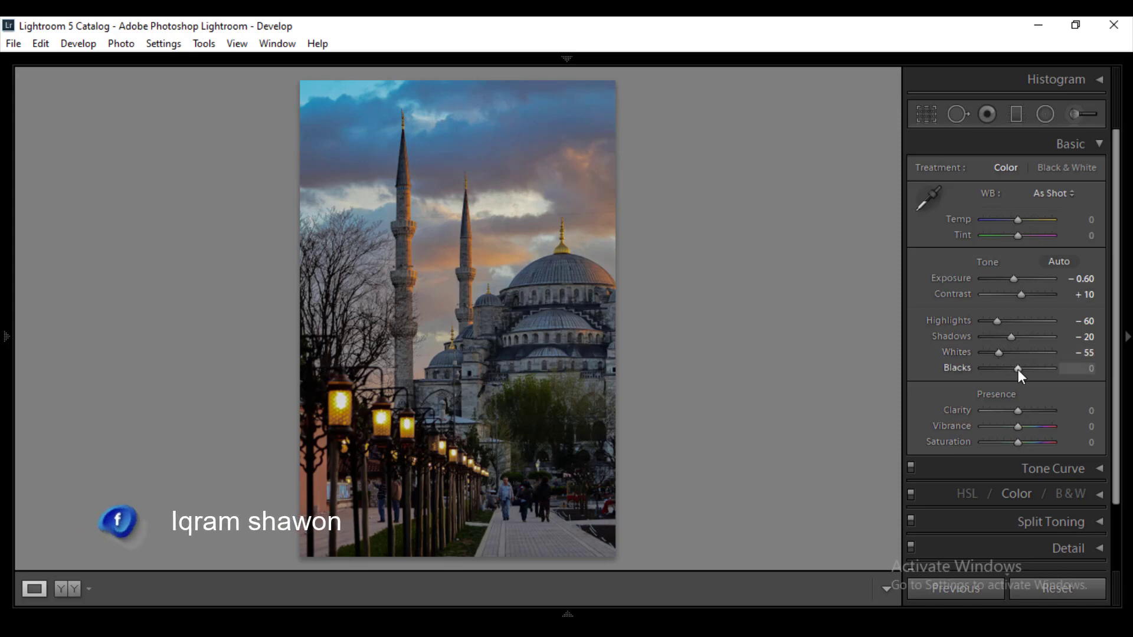
{"action": "left_click_drag", "start_coordinate": [1014, 370], "coordinate": [1000, 370]}
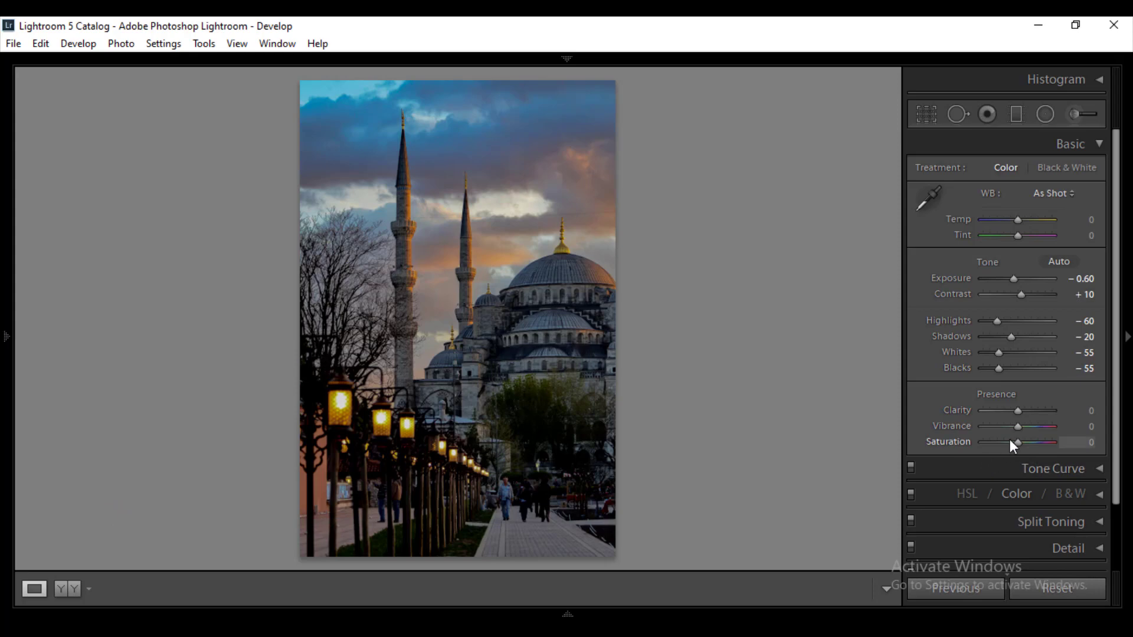
Increase the photo's vibrance in the Basic adjustments.
{"action": "key", "text": "Up"}
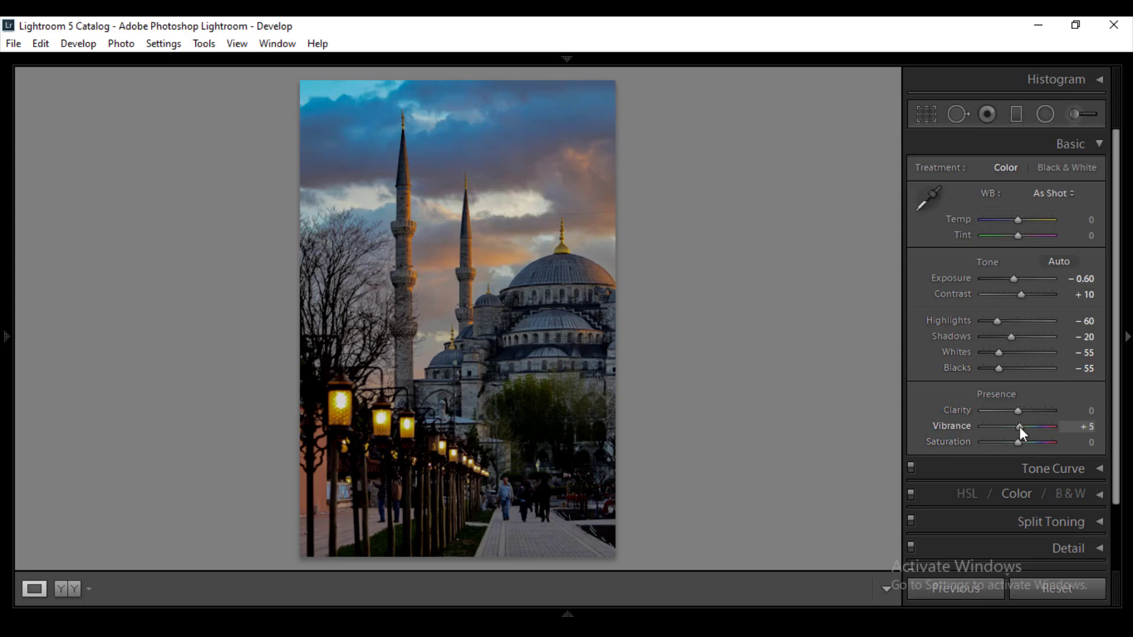
{"action": "left_click_drag", "start_coordinate": [1018, 427], "coordinate": [1022, 427]}
{"action": "left_click", "coordinate": [1088, 427]}
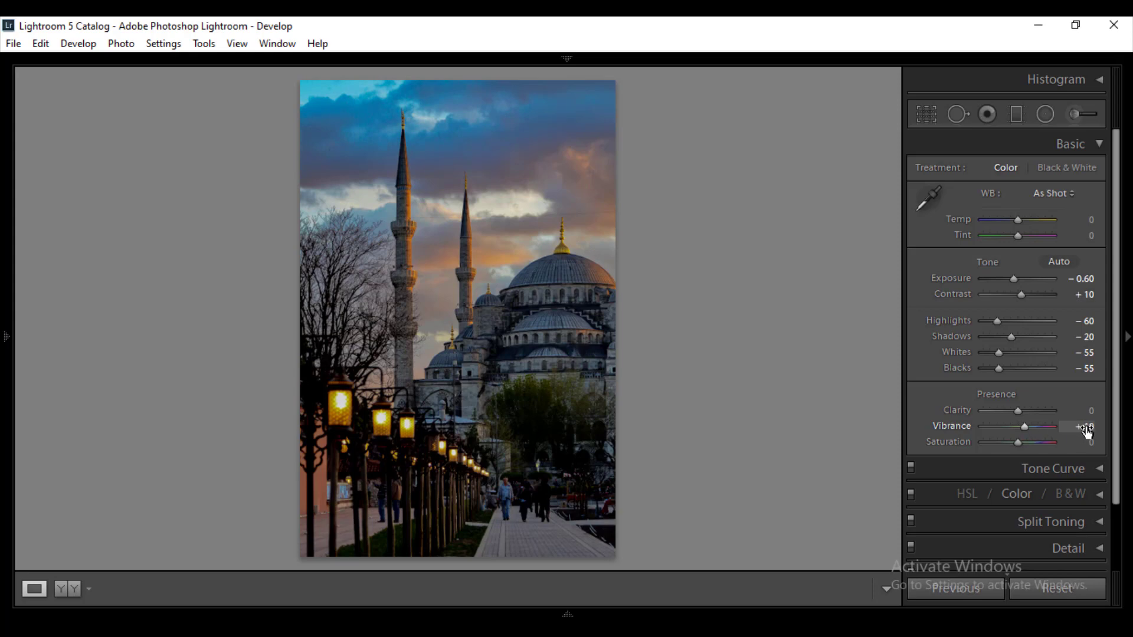
{"action": "double_click", "coordinate": [1089, 428]}
{"action": "key", "text": "Return"}
Add a midtone point to the Blue channel tone curve and raise it slightly above the diagonal.
{"action": "left_click", "coordinate": [1098, 144]}
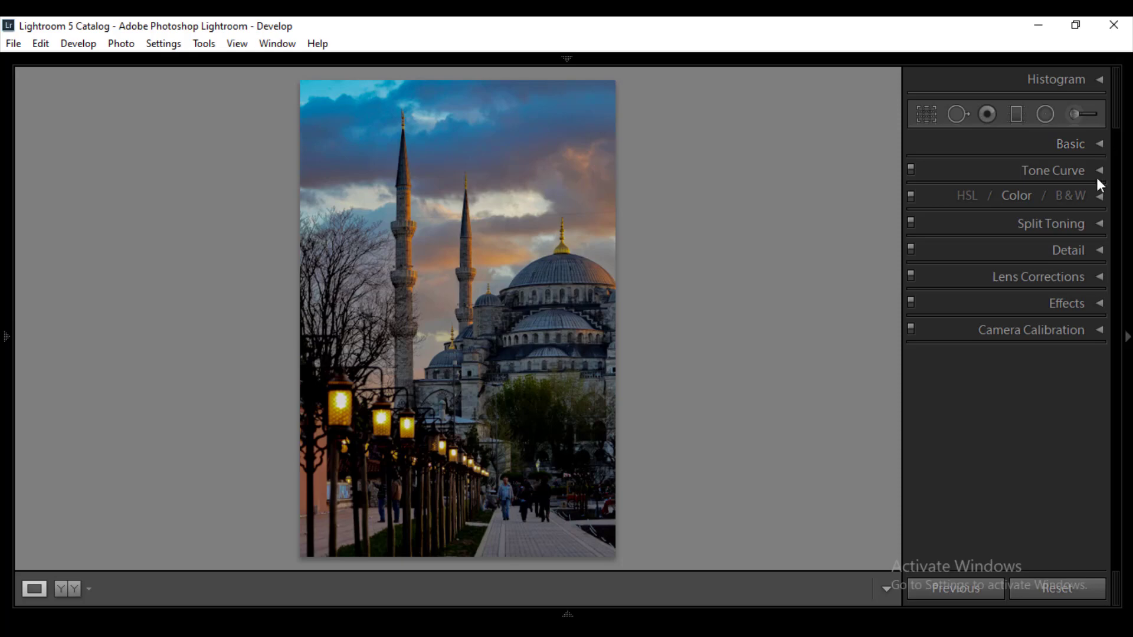
{"action": "left_click", "coordinate": [1100, 170]}
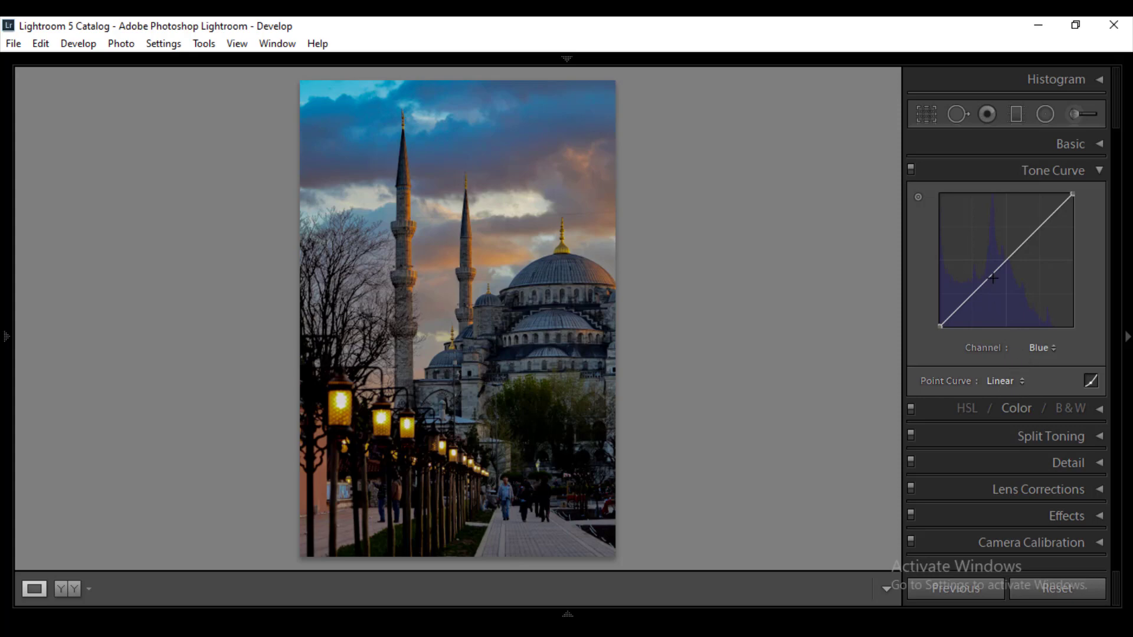
{"action": "left_click_drag", "start_coordinate": [994, 272], "coordinate": [992, 267]}
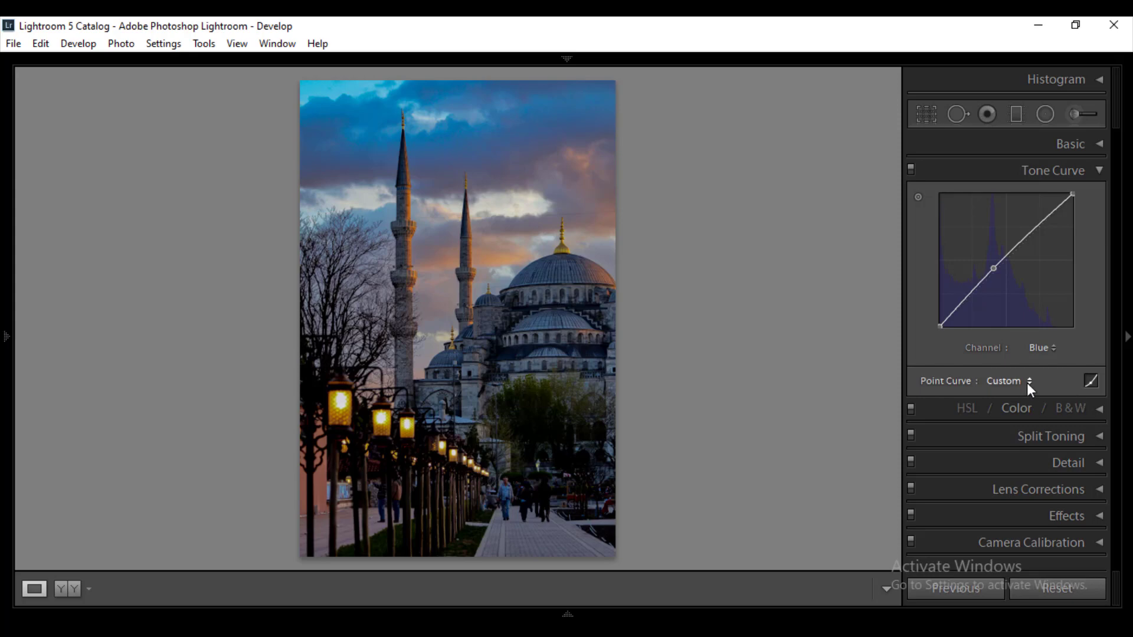
Shape the RGB tone curve into a gentle S by raising a highlight point and lowering a shadow point.
{"action": "left_click", "coordinate": [1052, 350]}
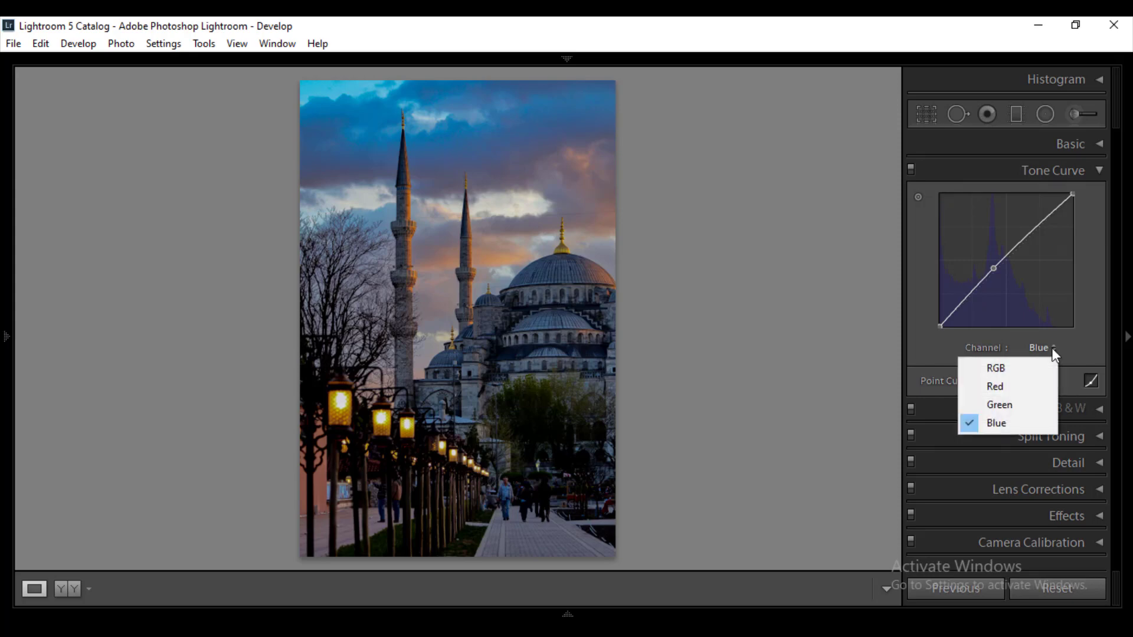
{"action": "left_click", "coordinate": [997, 369]}
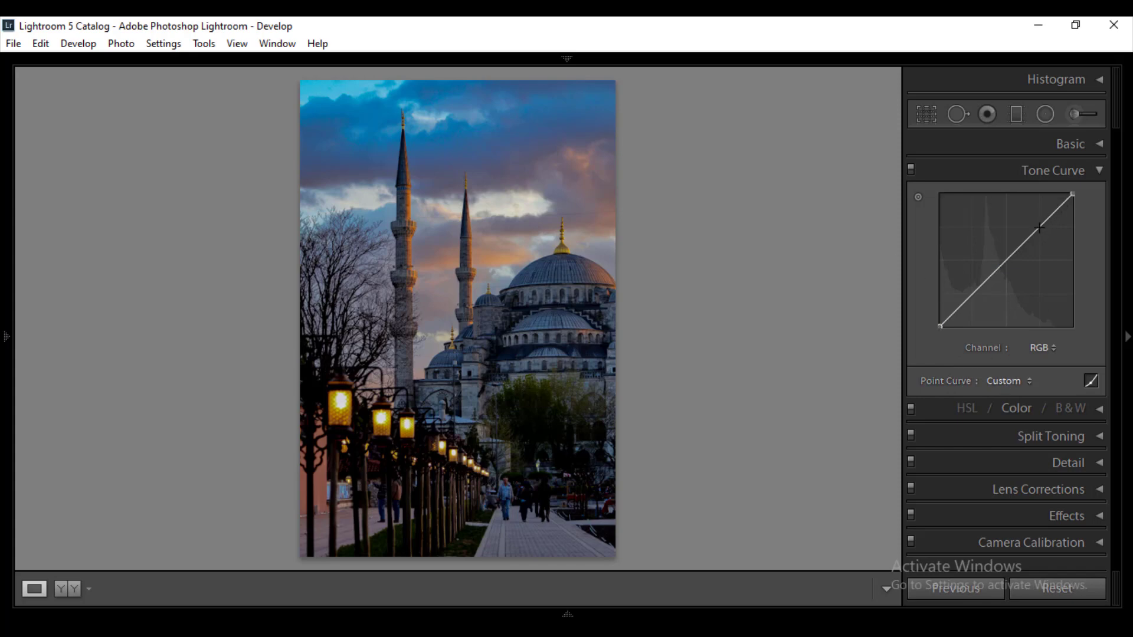
{"action": "left_click_drag", "start_coordinate": [1040, 227], "coordinate": [1038, 222]}
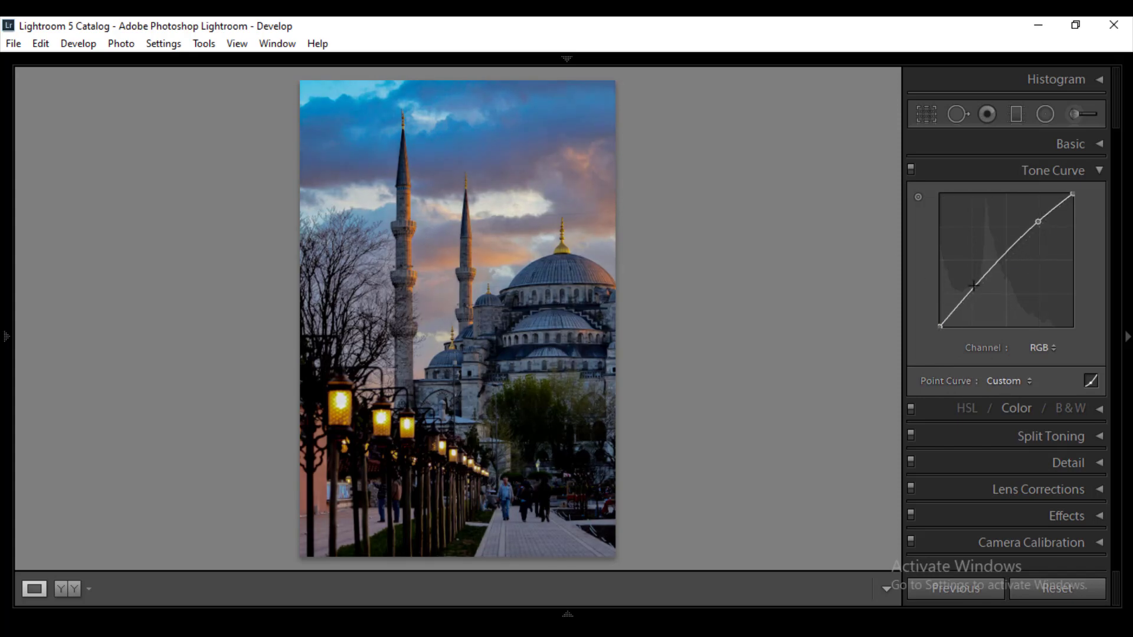
{"action": "left_click_drag", "start_coordinate": [966, 297], "coordinate": [968, 301]}
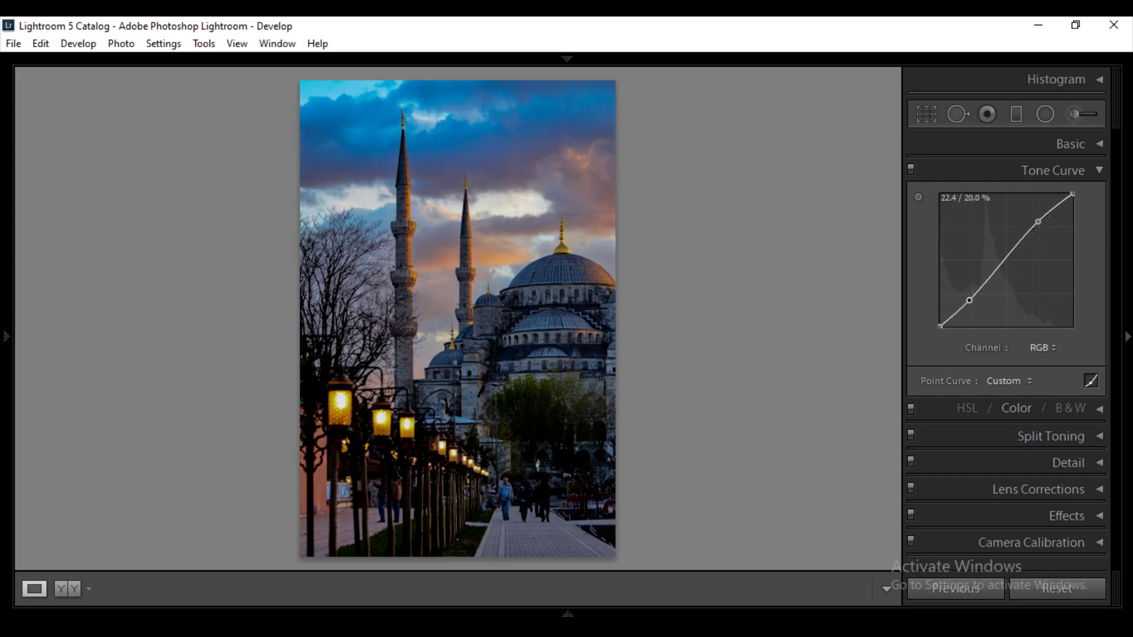
{"action": "left_click_drag", "start_coordinate": [1040, 223], "coordinate": [1037, 219]}
{"action": "left_click_drag", "start_coordinate": [969, 301], "coordinate": [969, 303]}
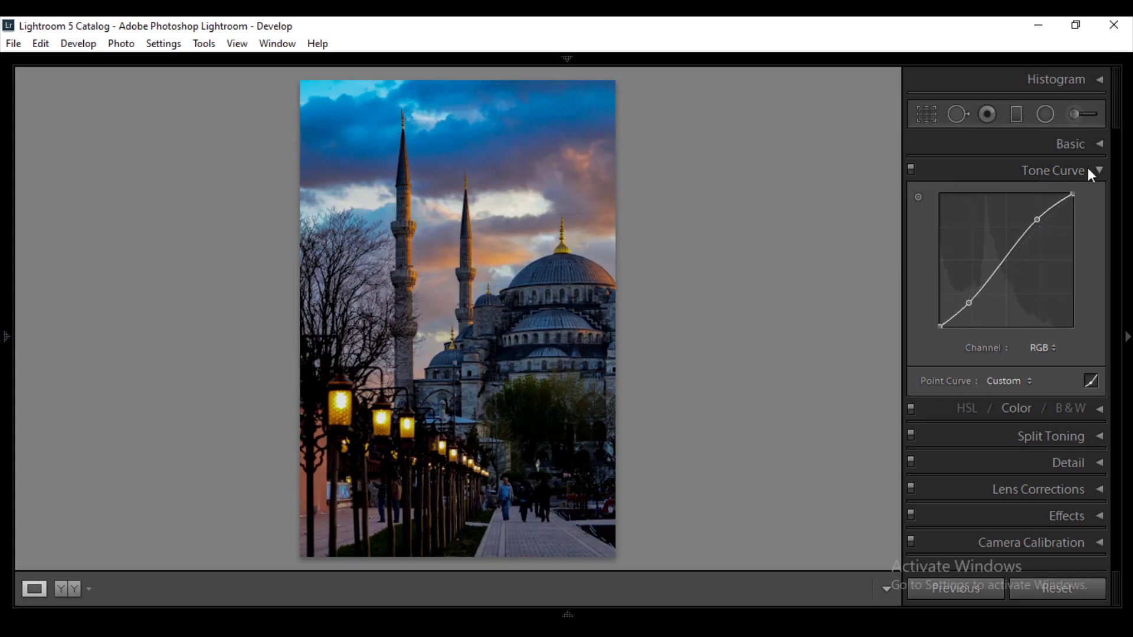
Raise the existing midtone point of the Blue channel tone curve slightly further.
{"action": "left_click", "coordinate": [1039, 349]}
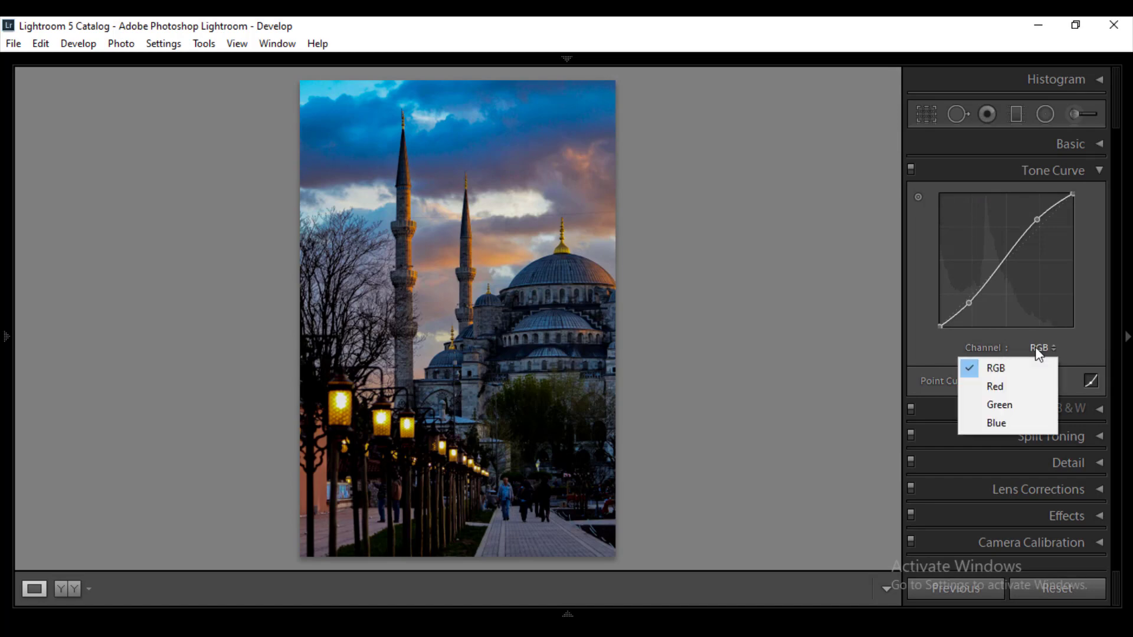
{"action": "left_click", "coordinate": [996, 424]}
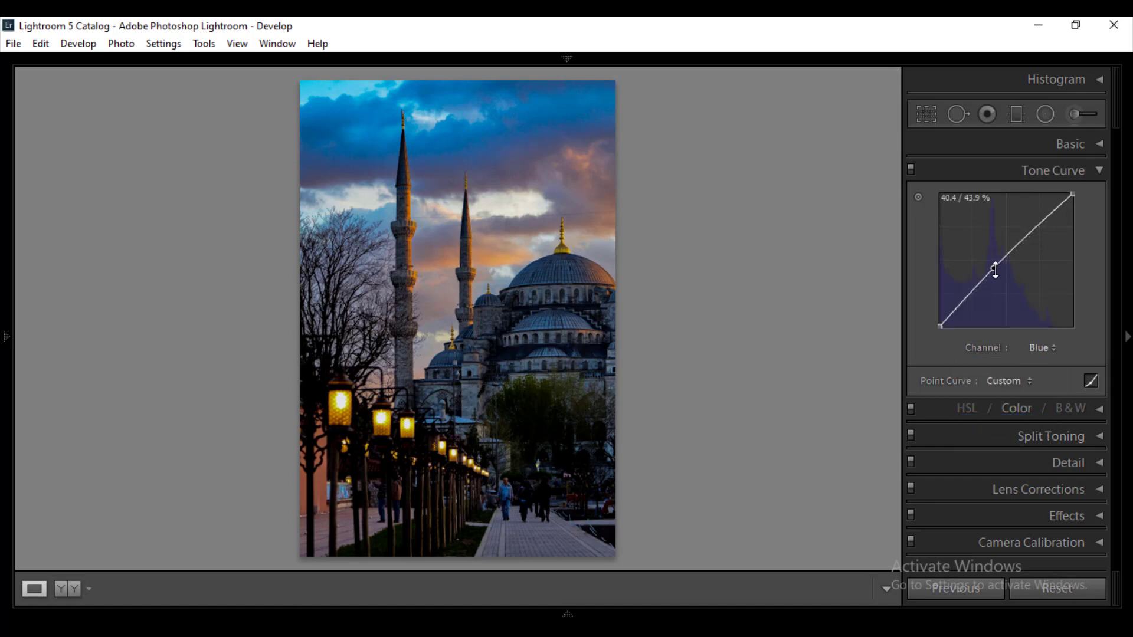
{"action": "left_click_drag", "start_coordinate": [996, 271], "coordinate": [992, 266]}
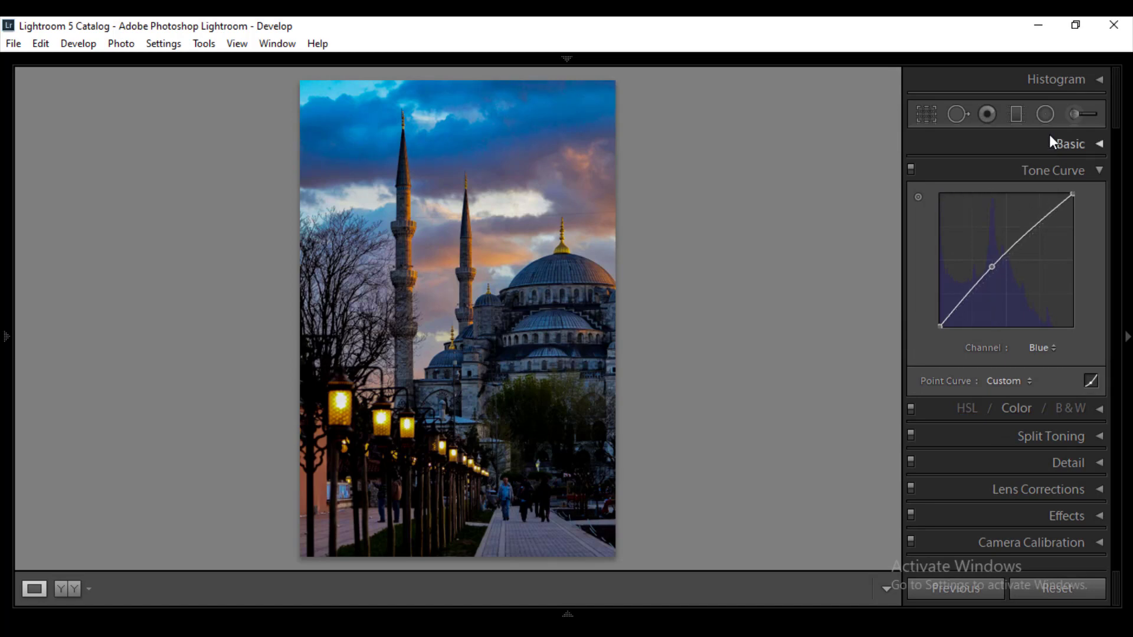
{"action": "left_click", "coordinate": [1098, 171]}
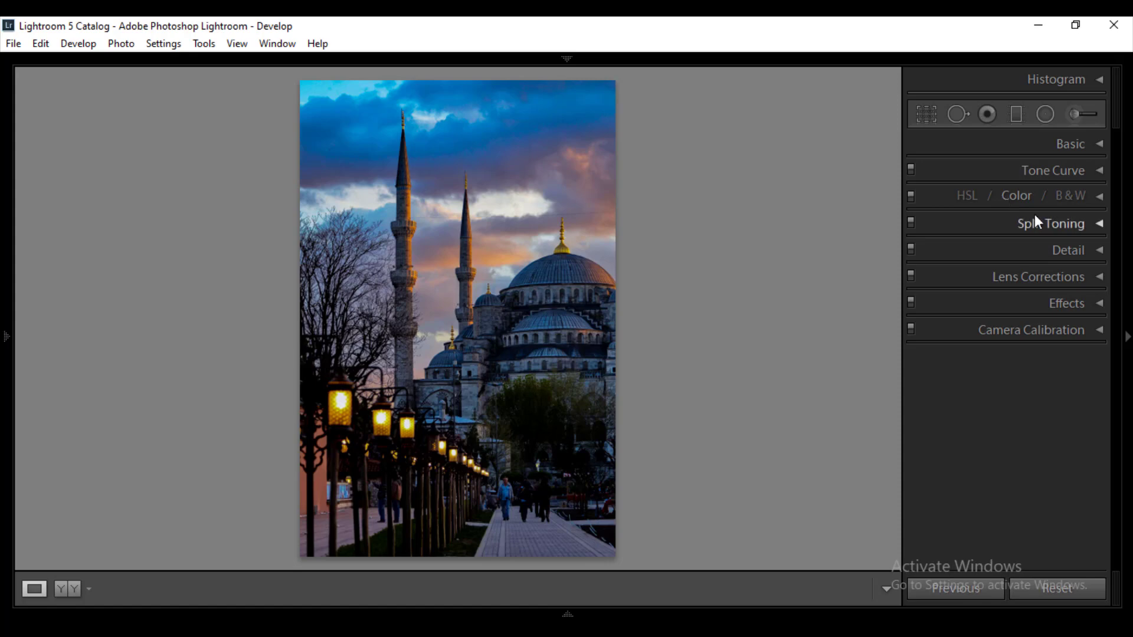
Adjust the Orange color range to hue -47, saturation -64 and luminance about +49.
{"action": "left_click", "coordinate": [1016, 196]}
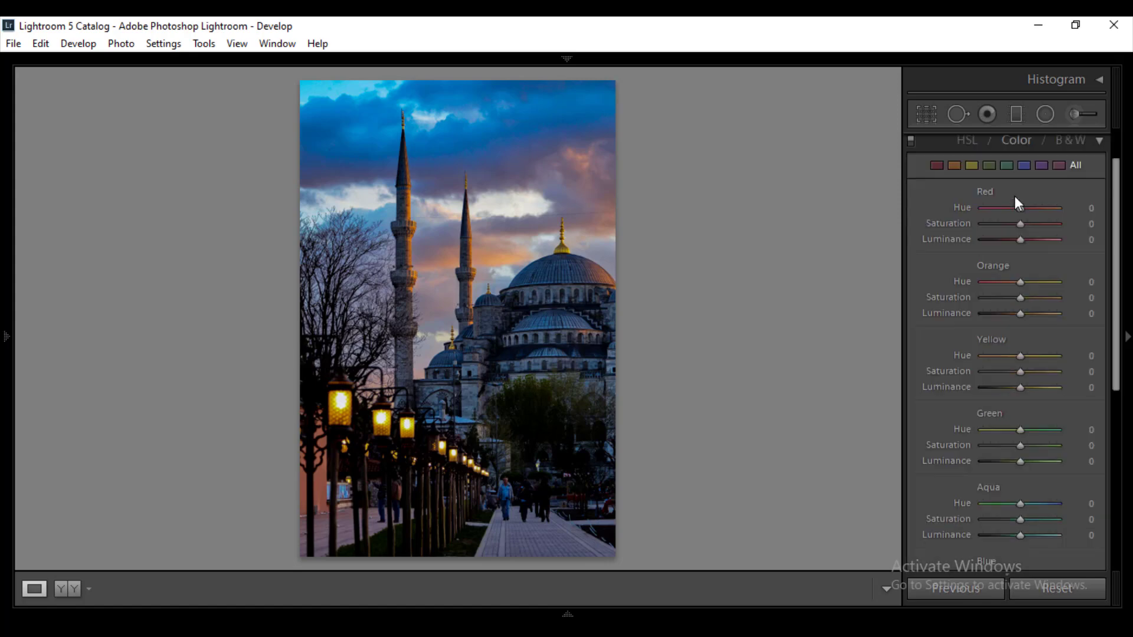
{"action": "left_click", "coordinate": [954, 165]}
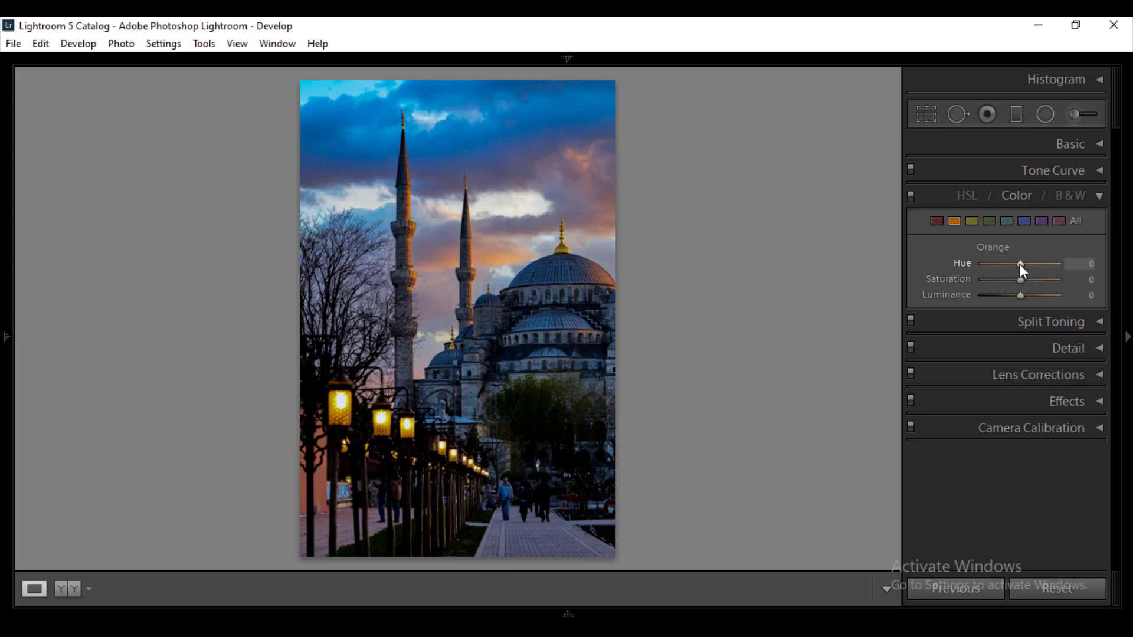
{"action": "left_click_drag", "start_coordinate": [1019, 265], "coordinate": [1008, 265]}
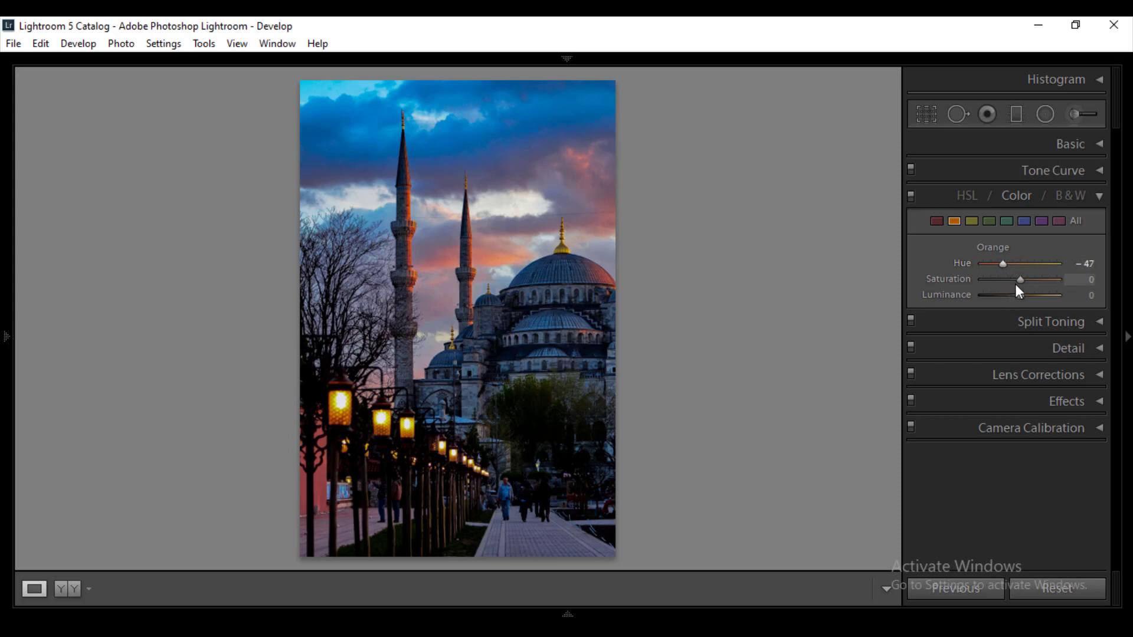
{"action": "left_click_drag", "start_coordinate": [1020, 281], "coordinate": [1001, 281]}
{"action": "left_click_drag", "start_coordinate": [996, 285], "coordinate": [998, 285]}
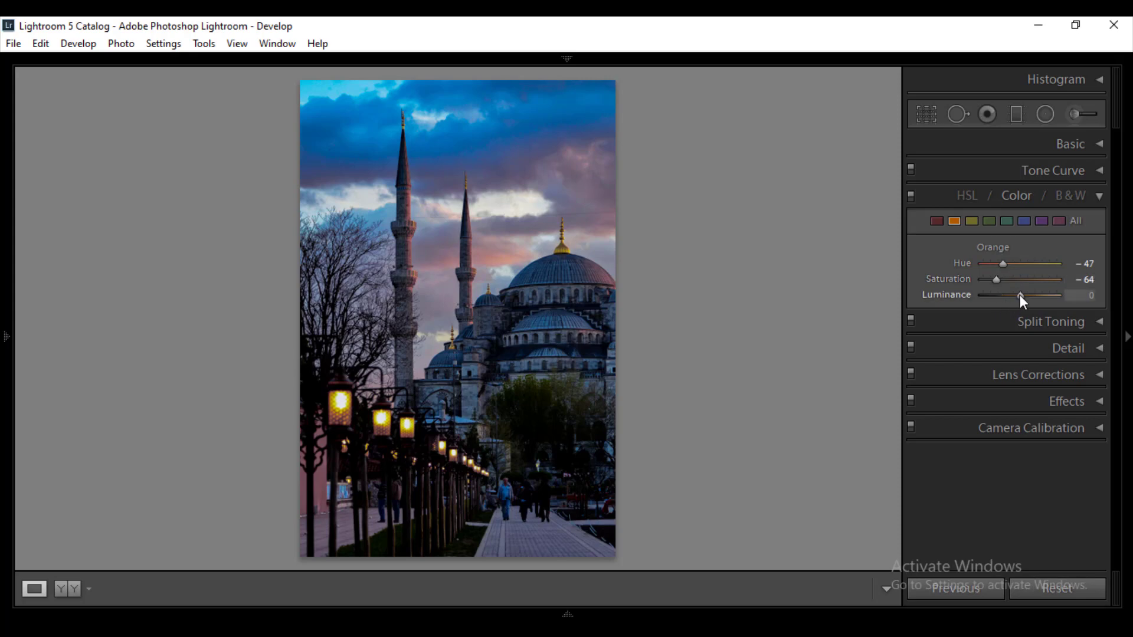
{"action": "left_click_drag", "start_coordinate": [1021, 296], "coordinate": [1036, 296]}
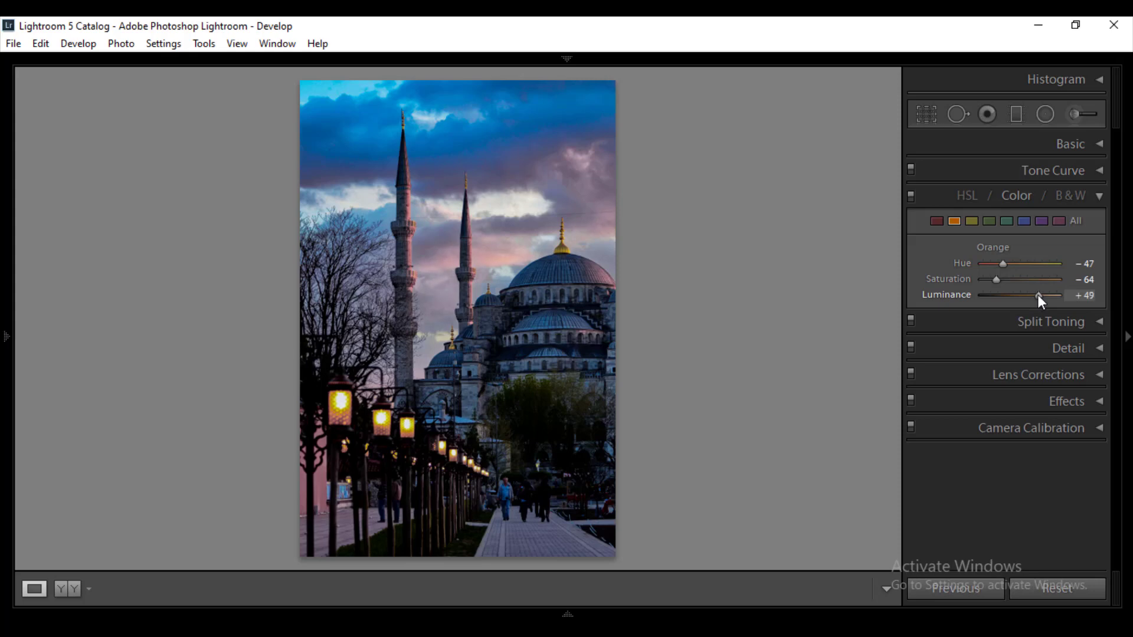
{"action": "left_click_drag", "start_coordinate": [1038, 295], "coordinate": [1039, 295]}
Adjust the Yellow color range to hue -56 and luminance +100, and increase its saturation.
{"action": "left_click", "coordinate": [972, 223]}
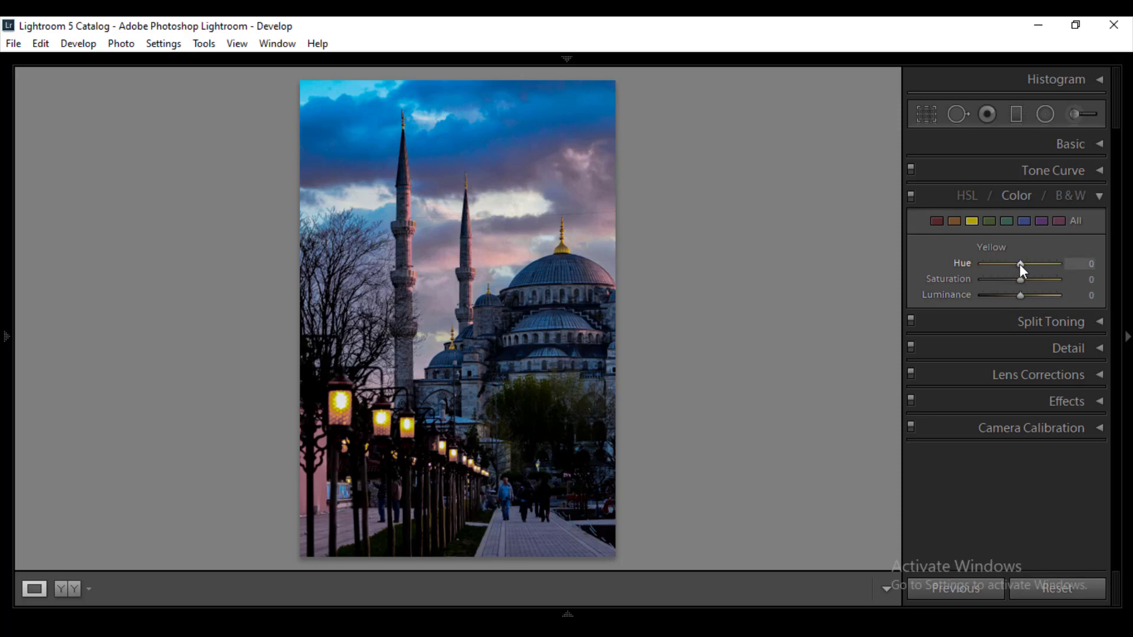
{"action": "left_click_drag", "start_coordinate": [1019, 264], "coordinate": [1077, 299]}
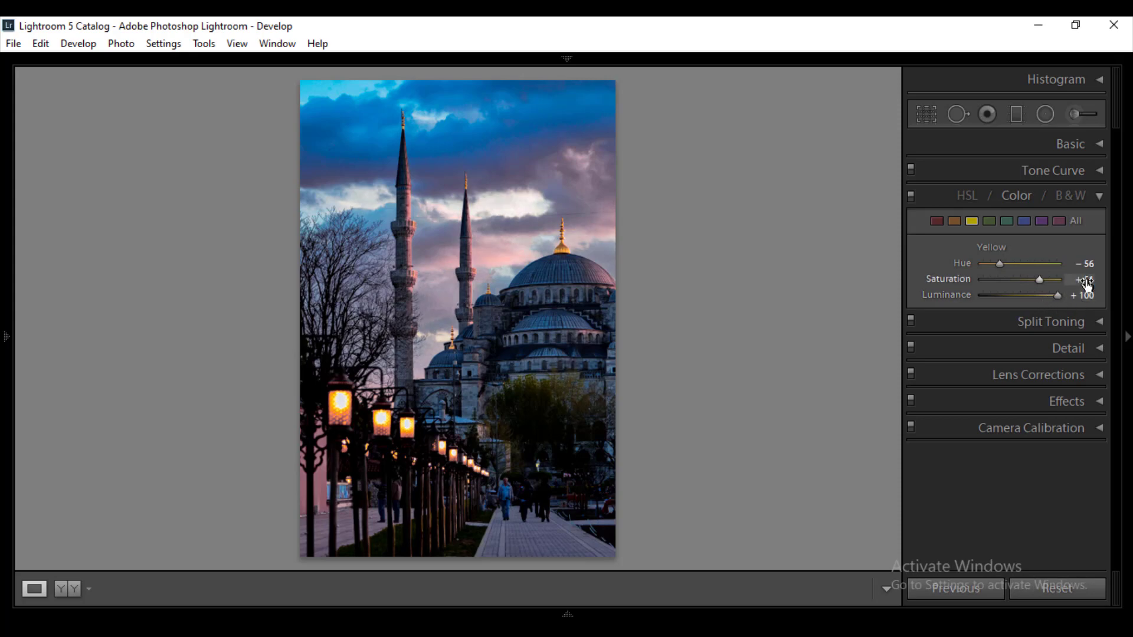
Set the hue of the Blue color range to +24.
{"action": "left_click", "coordinate": [1024, 221]}
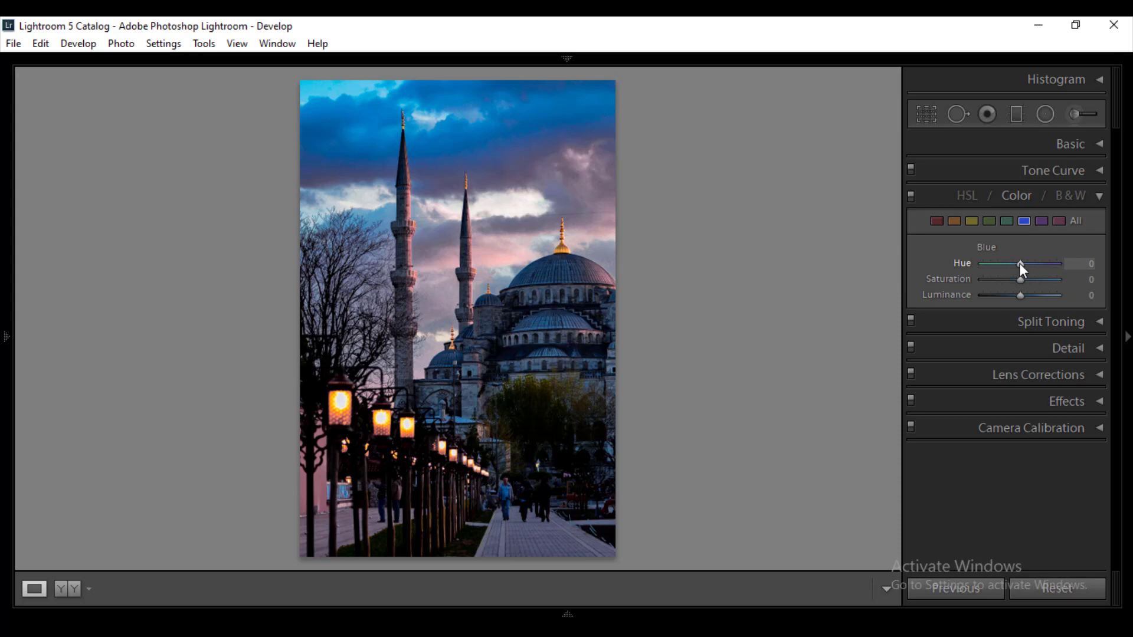
{"action": "left_click_drag", "start_coordinate": [1022, 269], "coordinate": [1030, 264]}
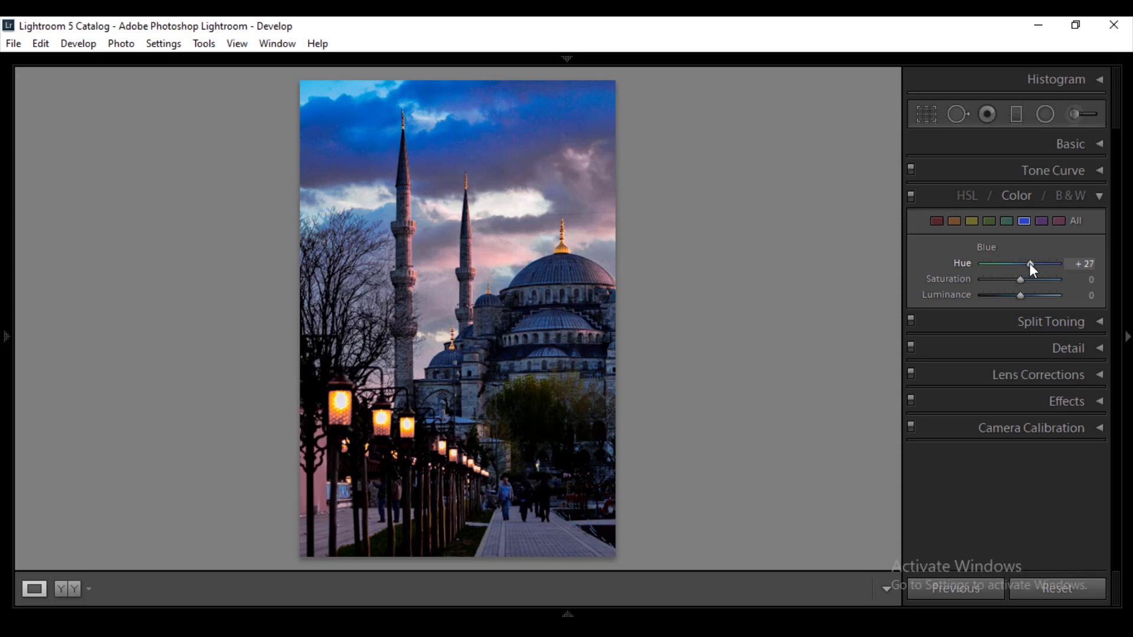
{"action": "double_click", "coordinate": [1029, 263]}
{"action": "left_click", "coordinate": [1028, 263]}
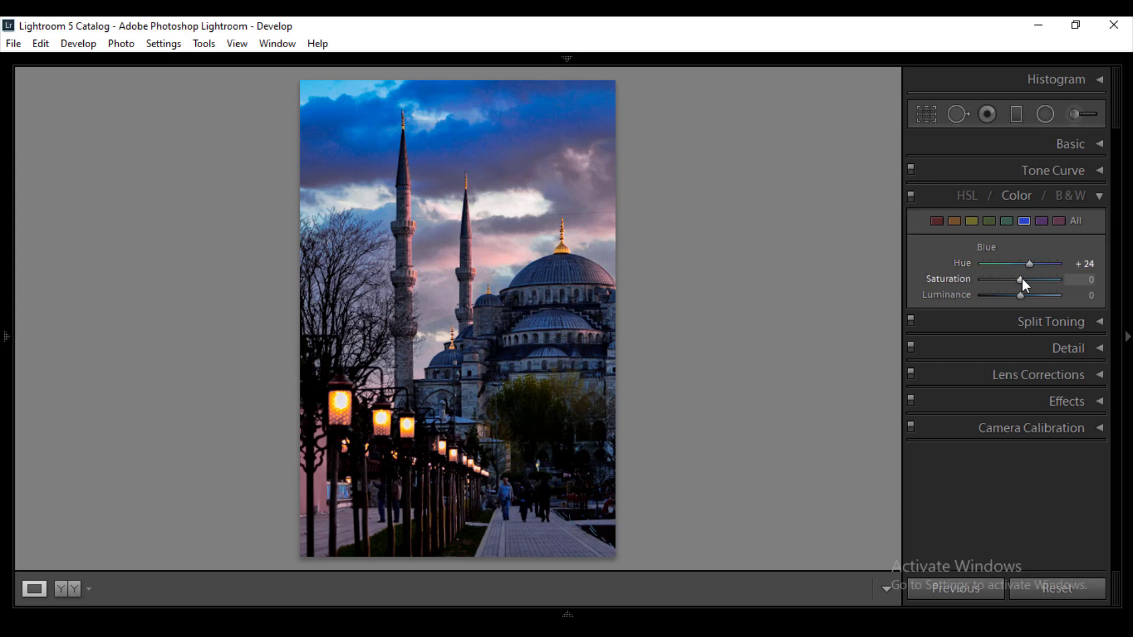
Set the Blue color range's saturation to -60 and its luminance to 24.
{"action": "left_click_drag", "start_coordinate": [1022, 278], "coordinate": [999, 280]}
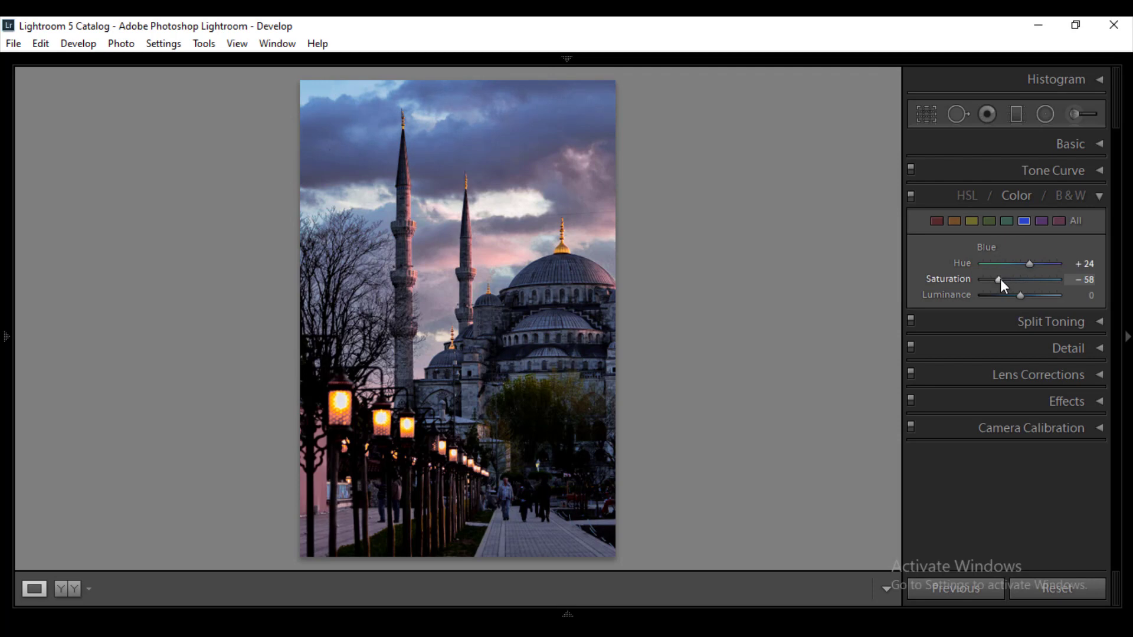
{"action": "left_click", "coordinate": [1089, 281]}
{"action": "key", "text": "Return"}
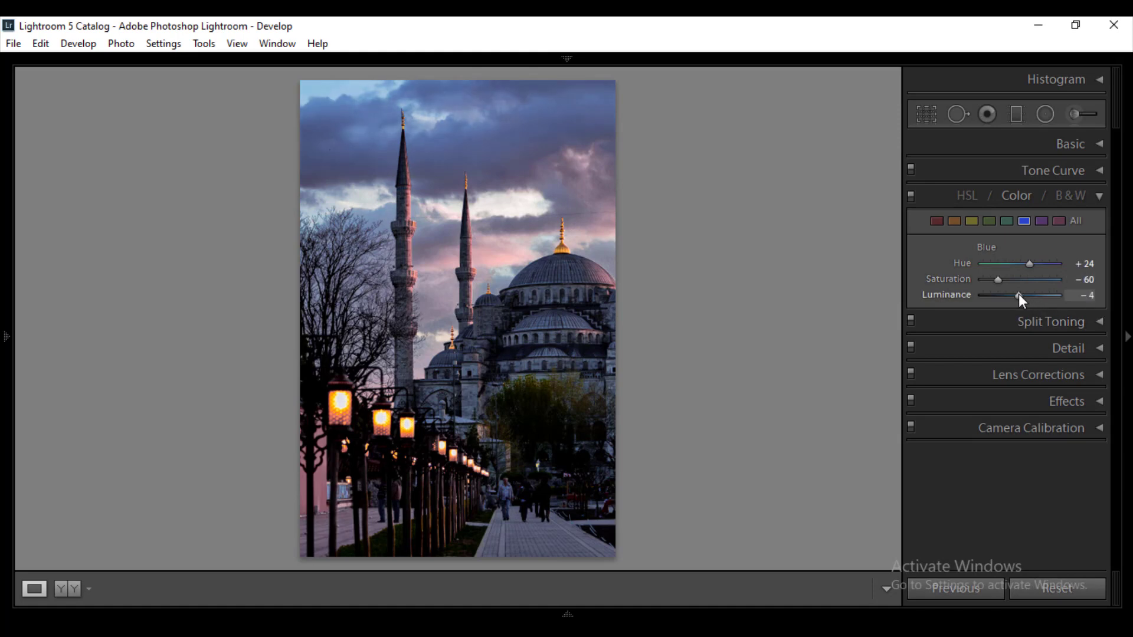
{"action": "left_click", "coordinate": [1090, 297]}
{"action": "type", "text": "24"}
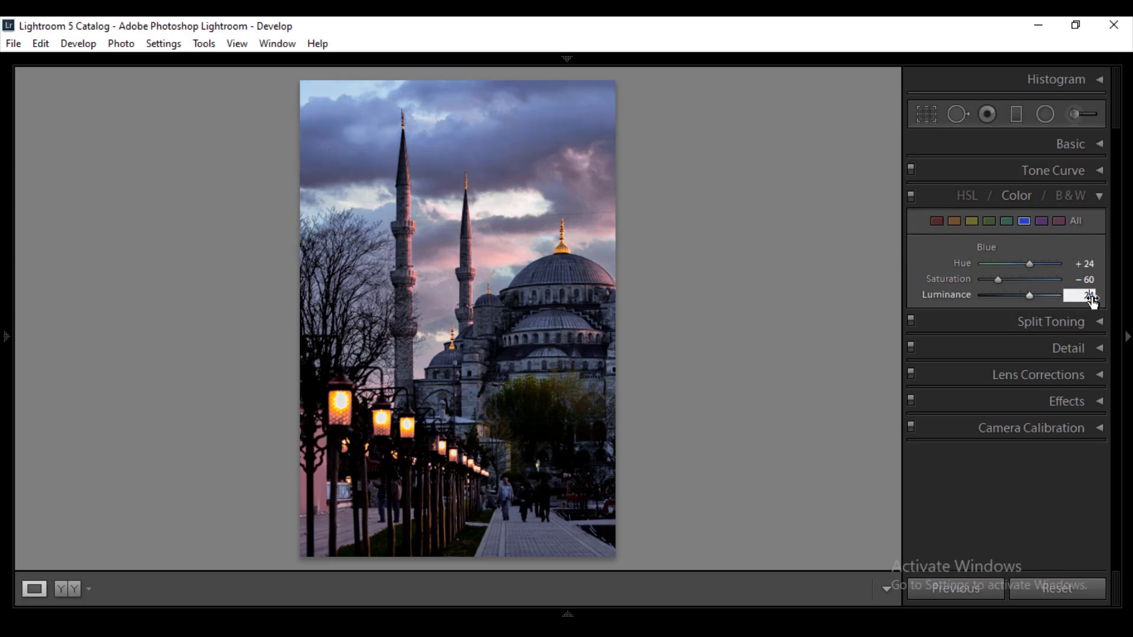
Set the Blue color range's luminance to -2 and close the per-color adjustments.
{"action": "key", "text": "ctrl+z"}
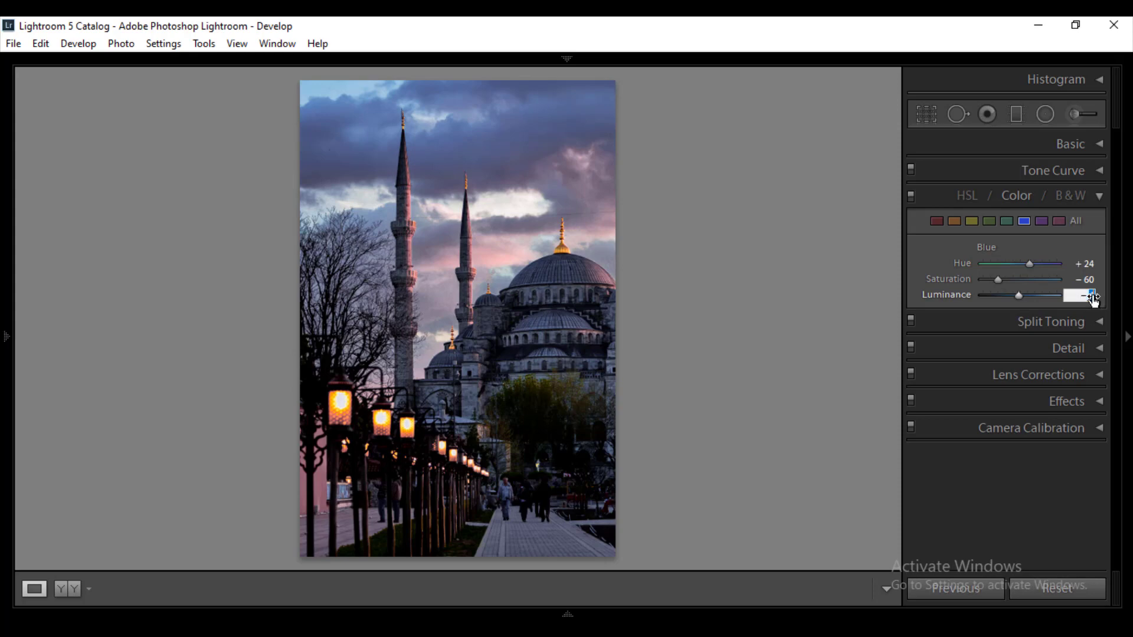
{"action": "key", "text": "Up"}
{"action": "left_click", "coordinate": [1096, 197]}
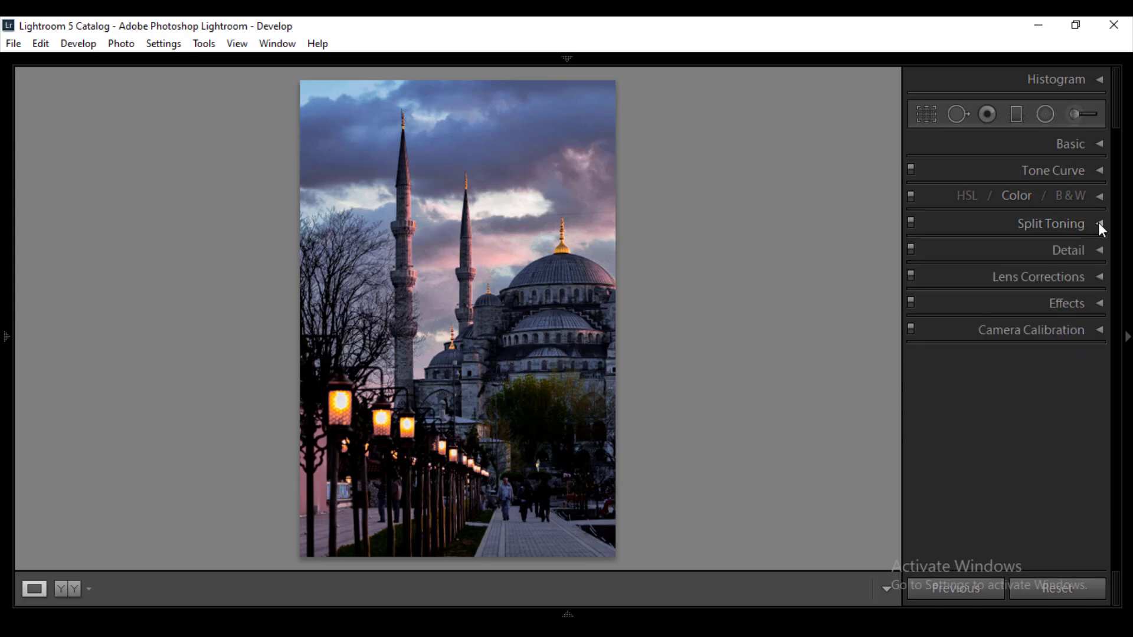
Set the split toning highlights to hue 232 with saturation 0.
{"action": "left_click", "coordinate": [1100, 224]}
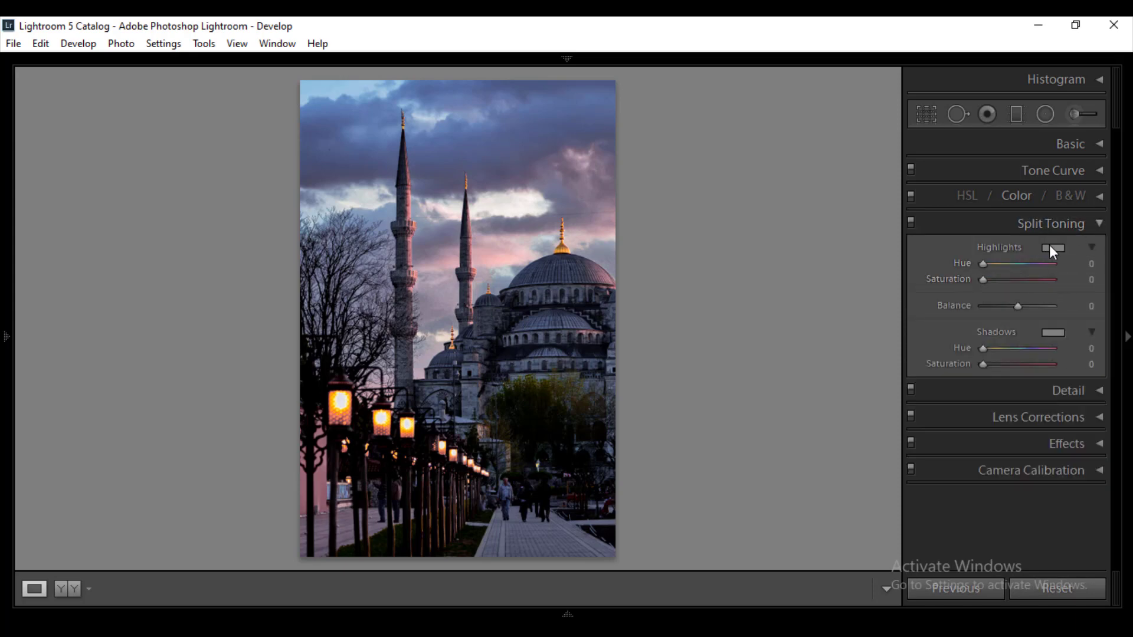
{"action": "left_click", "coordinate": [1053, 248]}
{"action": "left_click_drag", "start_coordinate": [897, 316], "coordinate": [909, 319]}
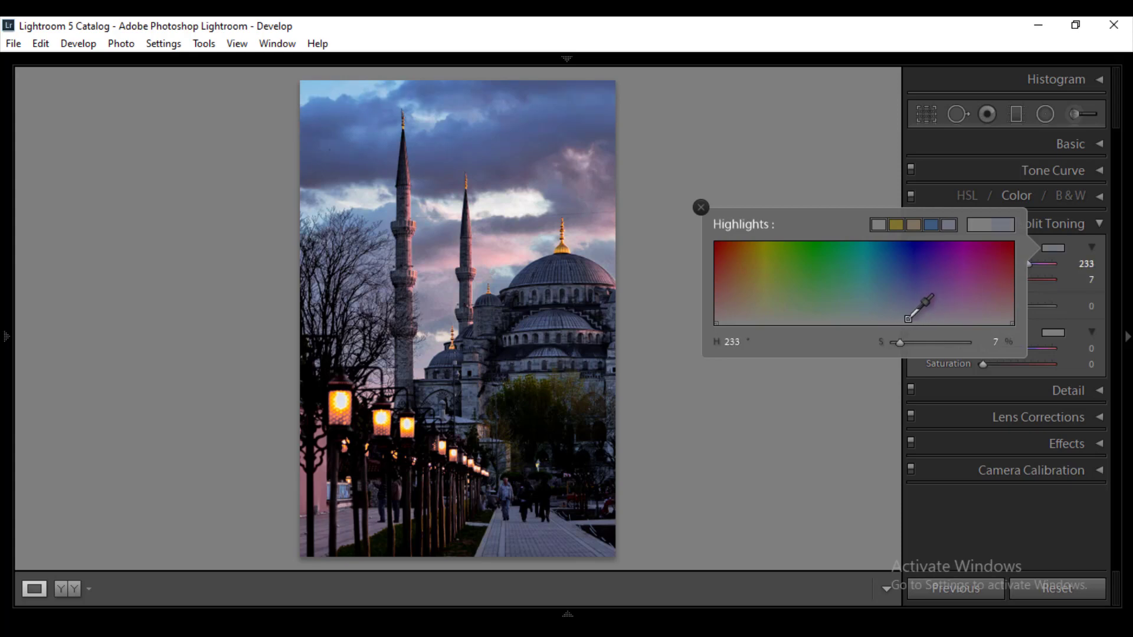
{"action": "left_click_drag", "start_coordinate": [909, 319], "coordinate": [907, 325]}
{"action": "left_click", "coordinate": [1054, 249]}
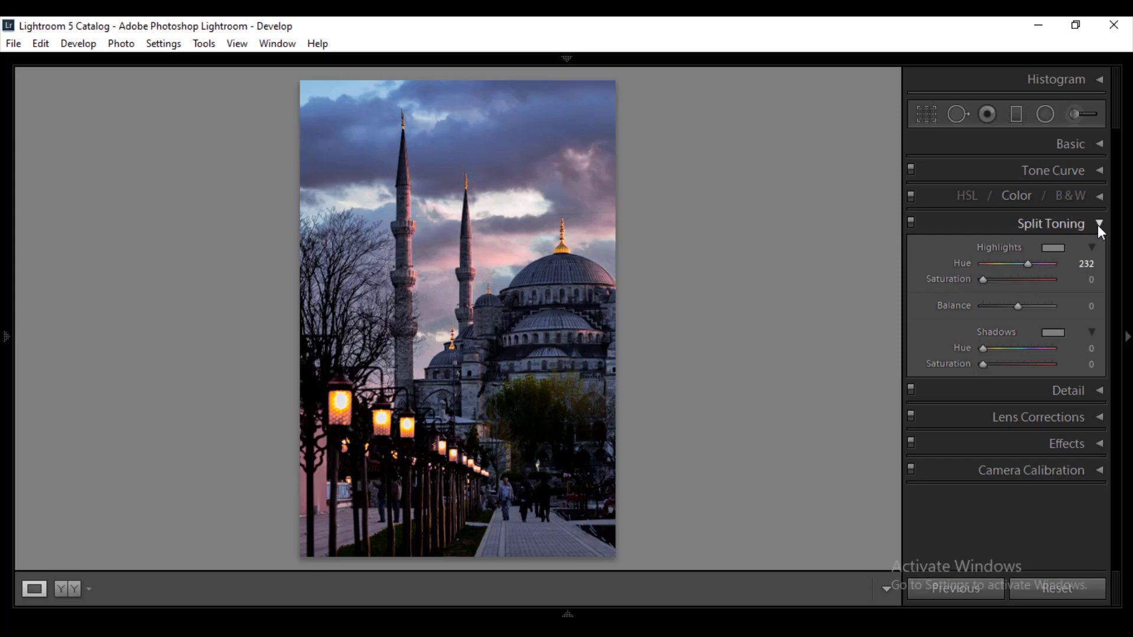
{"action": "left_click", "coordinate": [1100, 225]}
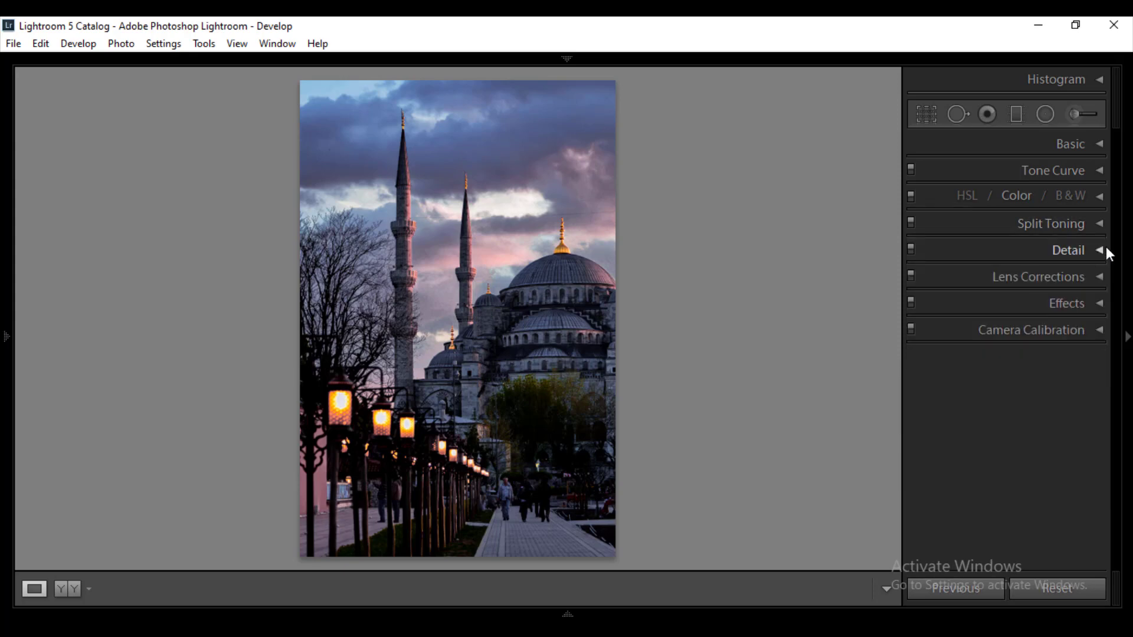
Fit the whole photo in the detail preview and set the sharpening amount to 5.
{"action": "left_click", "coordinate": [1100, 250]}
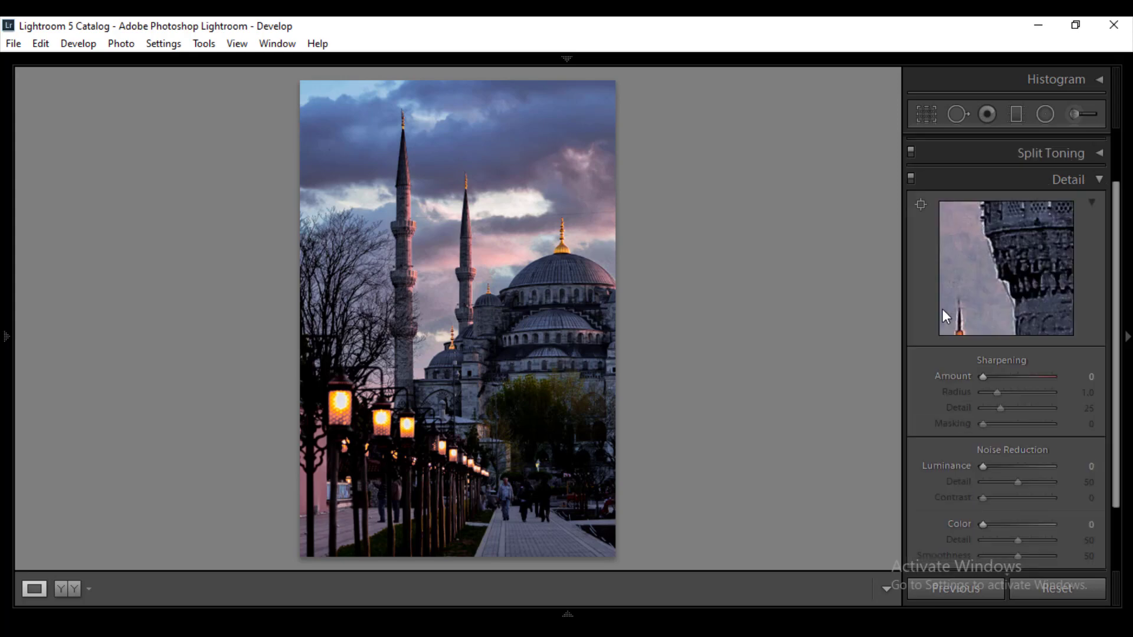
{"action": "left_click_drag", "start_coordinate": [982, 290], "coordinate": [982, 291]}
{"action": "left_click", "coordinate": [982, 291]}
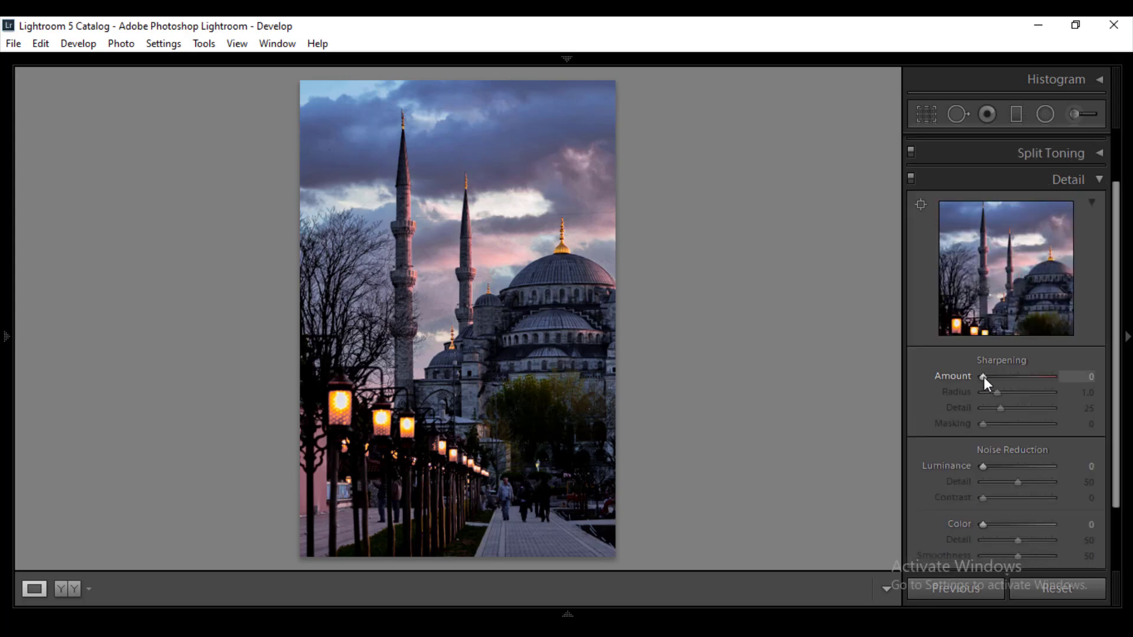
{"action": "left_click_drag", "start_coordinate": [983, 377], "coordinate": [985, 377]}
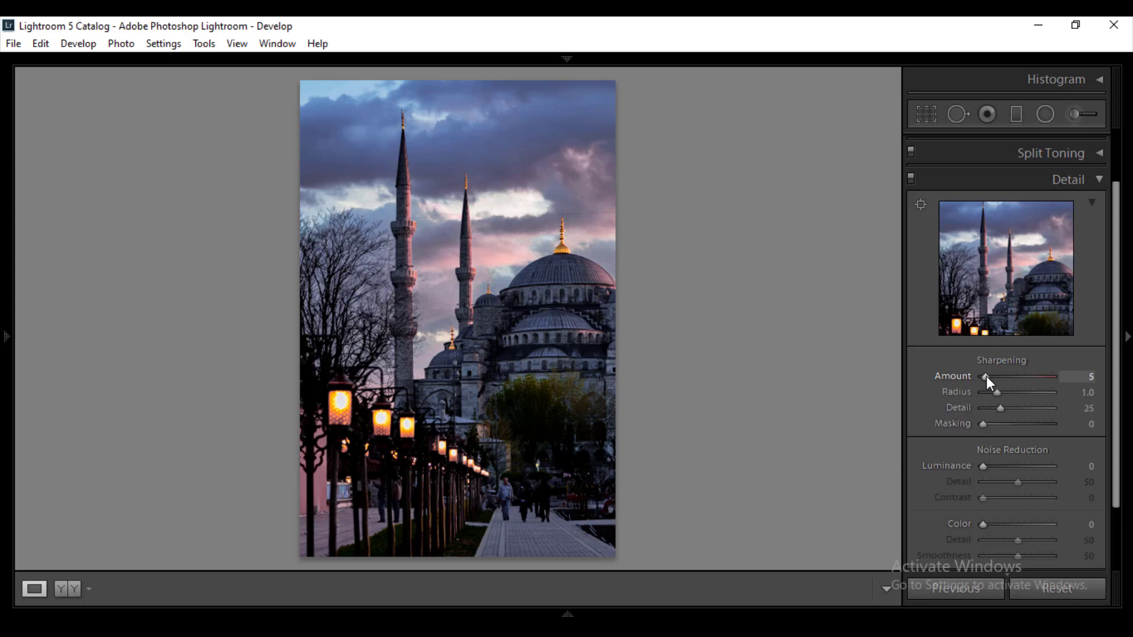
{"action": "left_click", "coordinate": [1099, 175]}
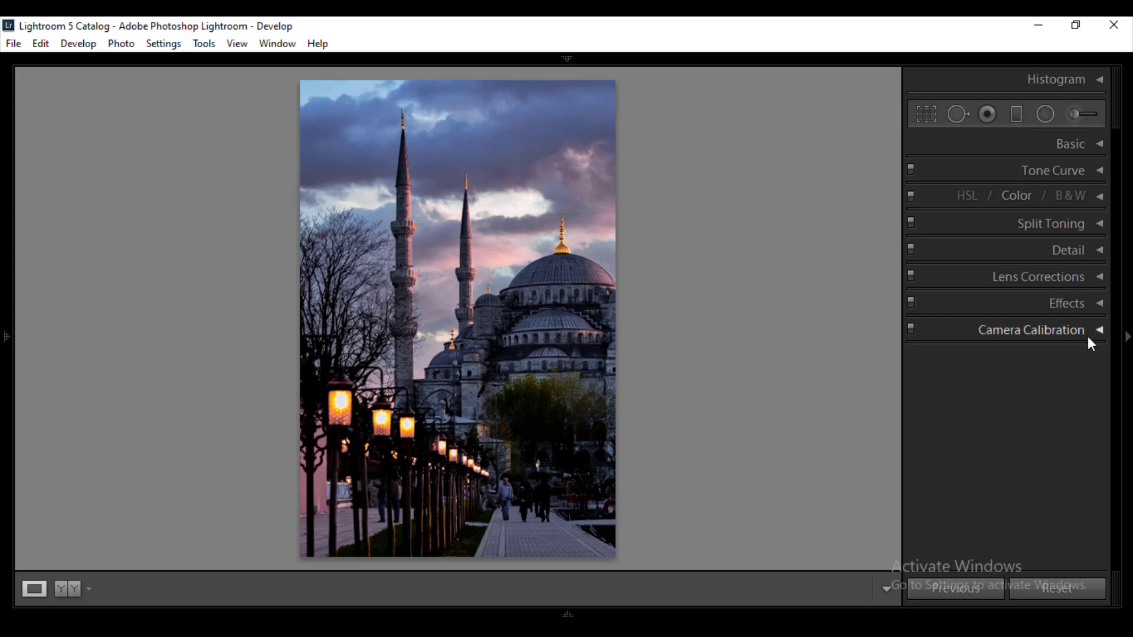
Add a Highlight Priority post-crop vignette with an amount of -12.
{"action": "left_click", "coordinate": [1100, 304]}
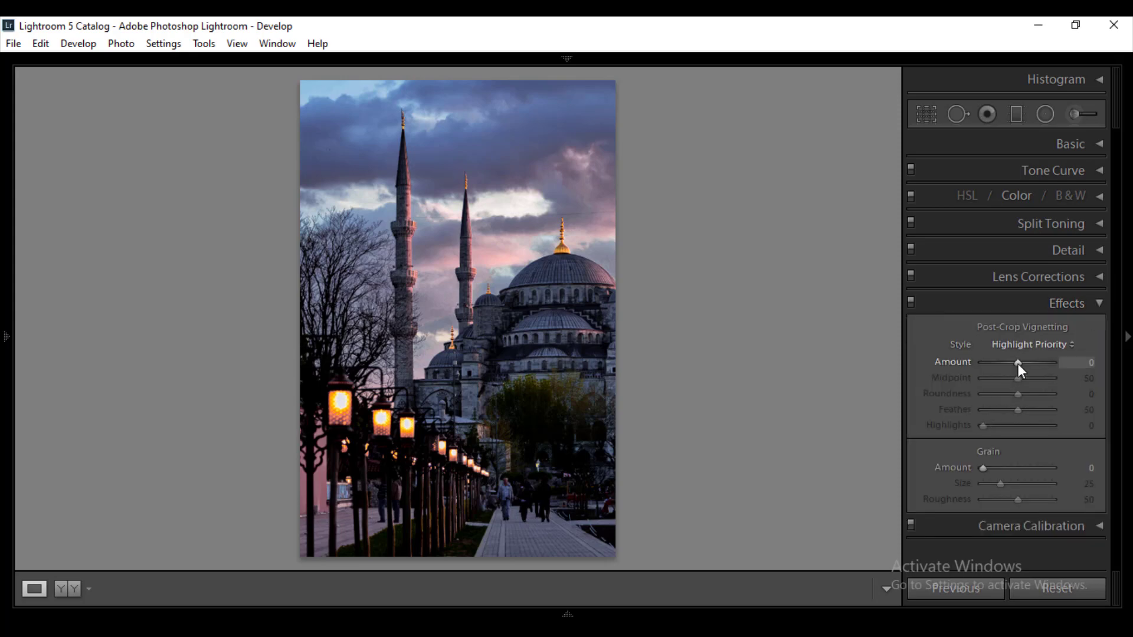
{"action": "left_click_drag", "start_coordinate": [1017, 364], "coordinate": [1014, 363]}
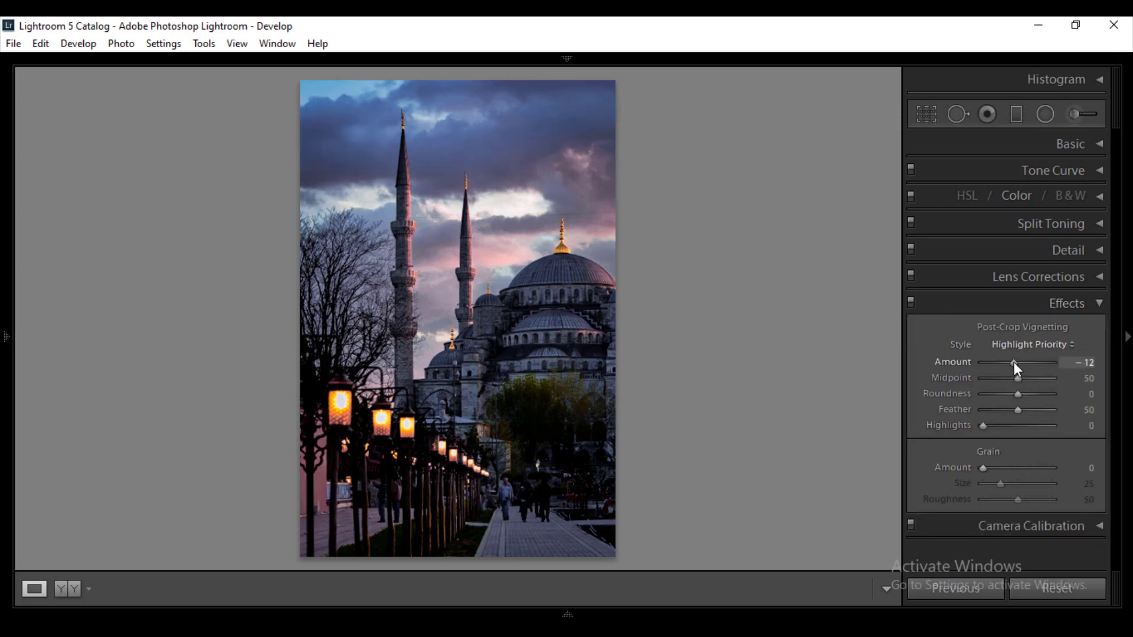
{"action": "left_click", "coordinate": [1102, 302]}
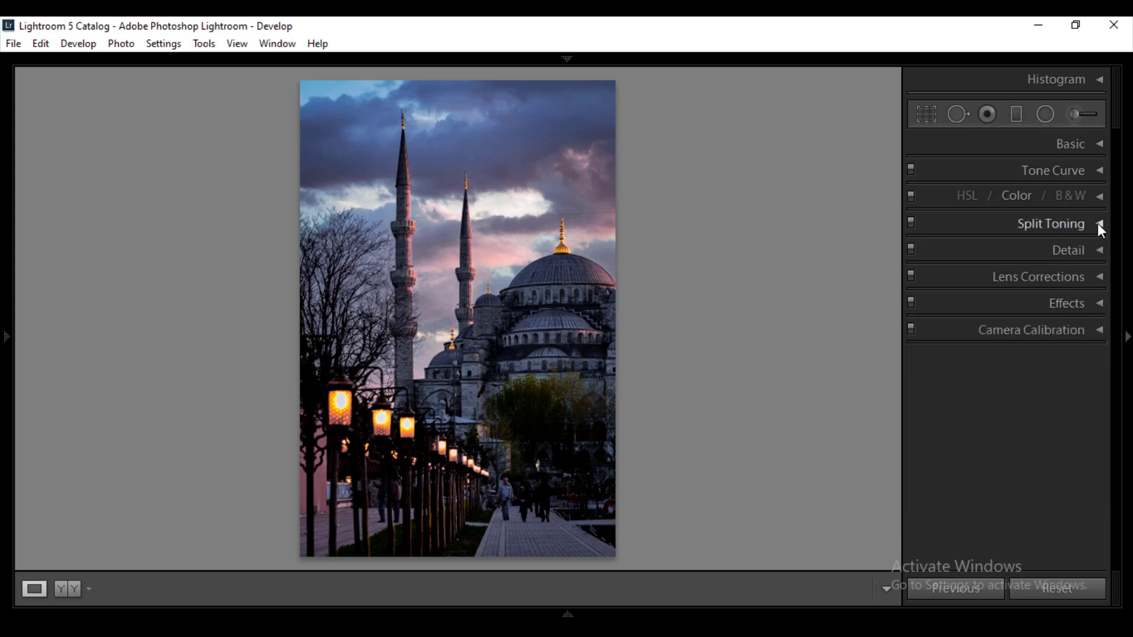
Darken the outer edges and foreground of the photo with a soft adjustment brush at exposure -1.52.
{"action": "left_click", "coordinate": [1076, 110]}
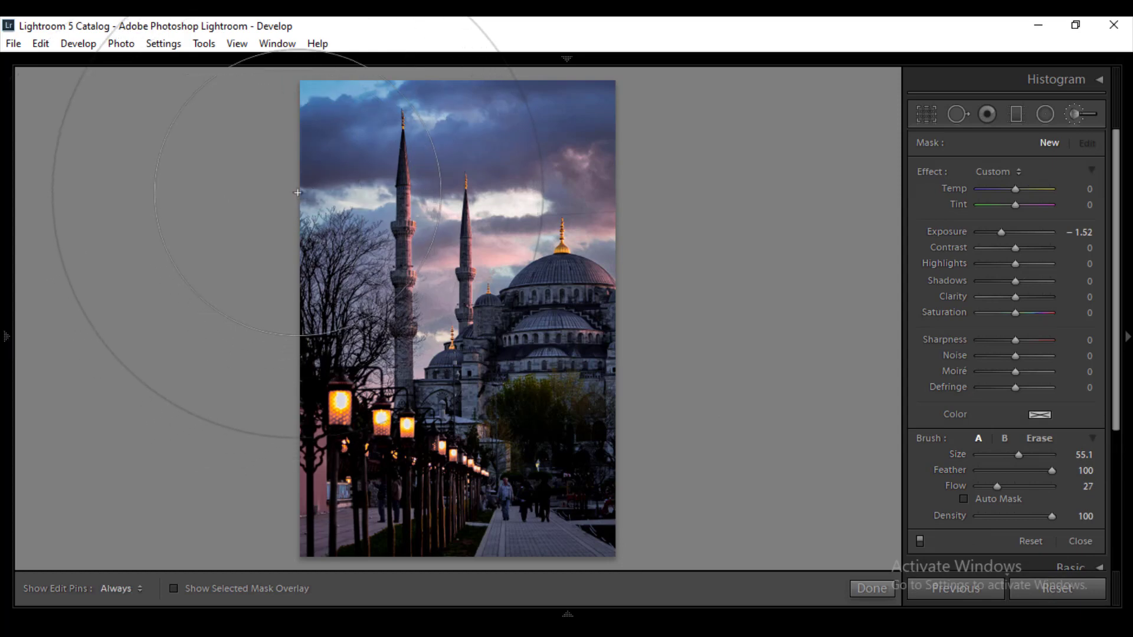
{"action": "left_click_drag", "start_coordinate": [308, 193], "coordinate": [311, 226]}
{"action": "key", "text": "h"}
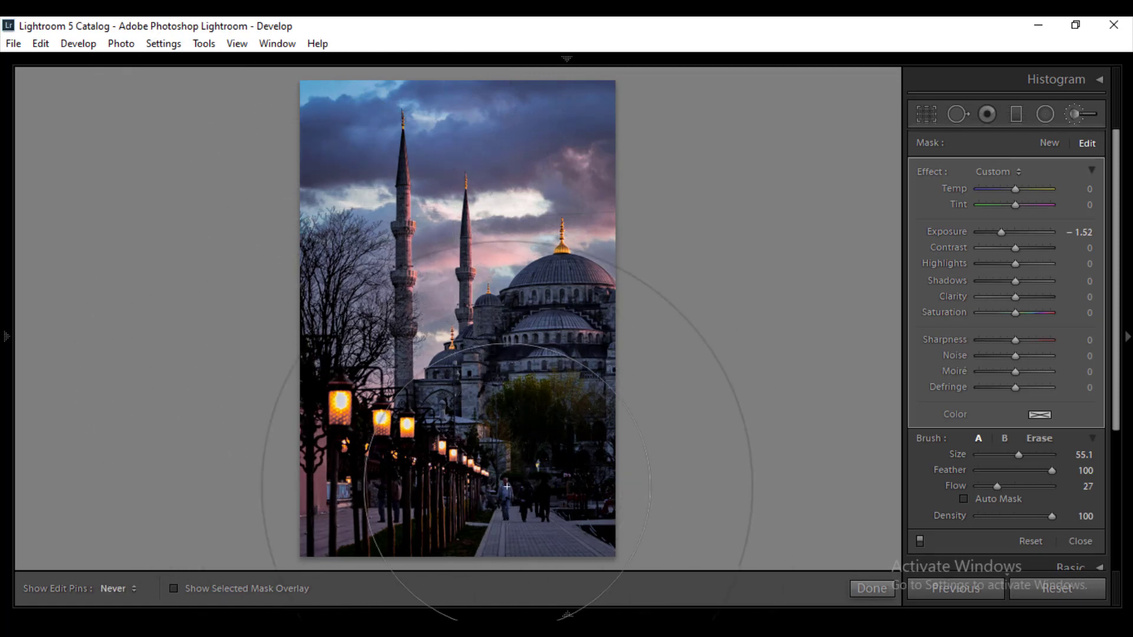
{"action": "key", "text": "h"}
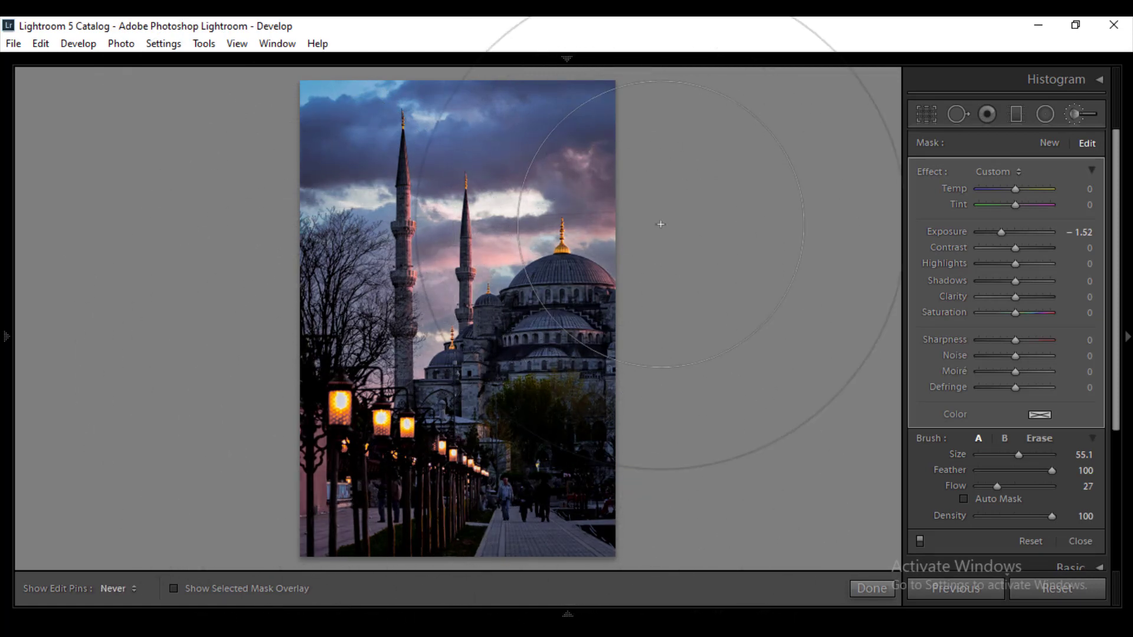
{"action": "key", "text": "h"}
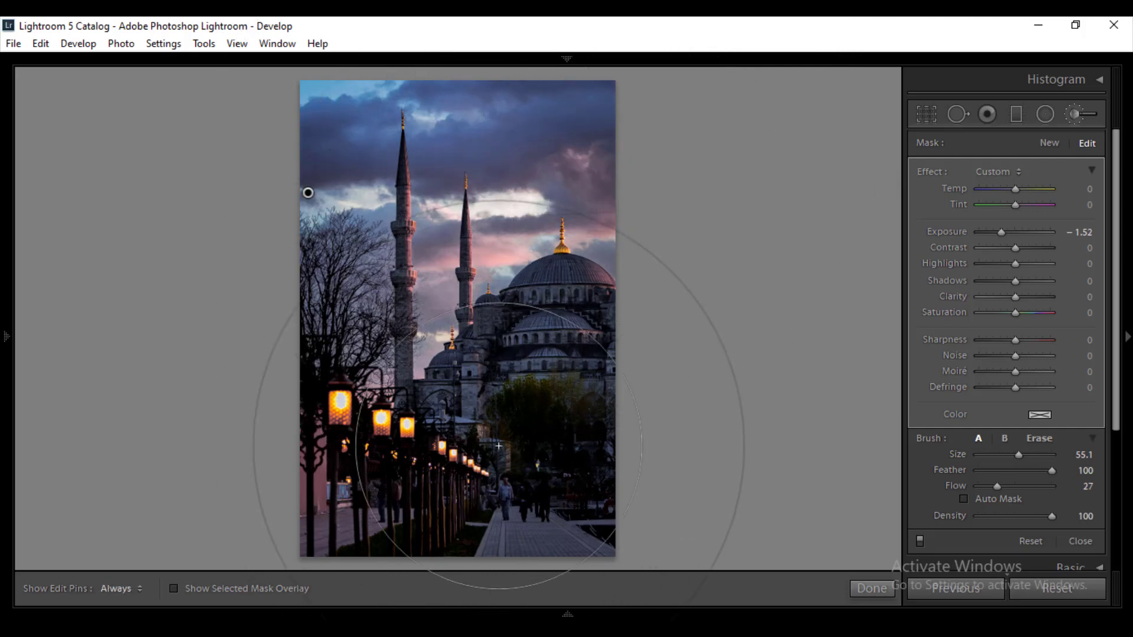
{"action": "key", "text": "h"}
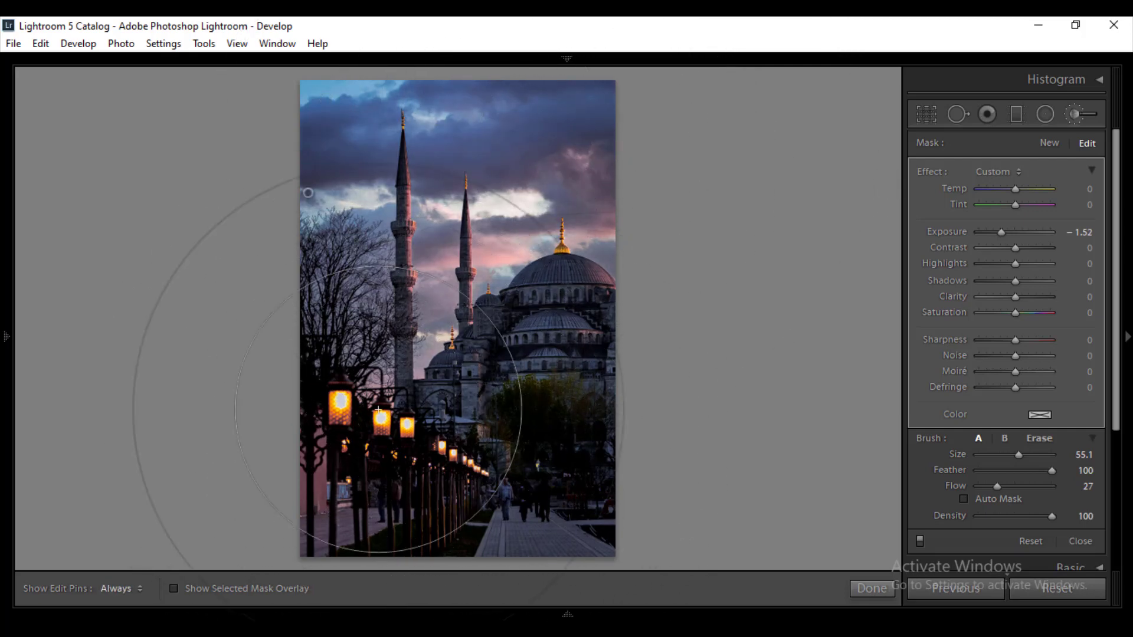
{"action": "mouse_move", "coordinate": [147, 611]}
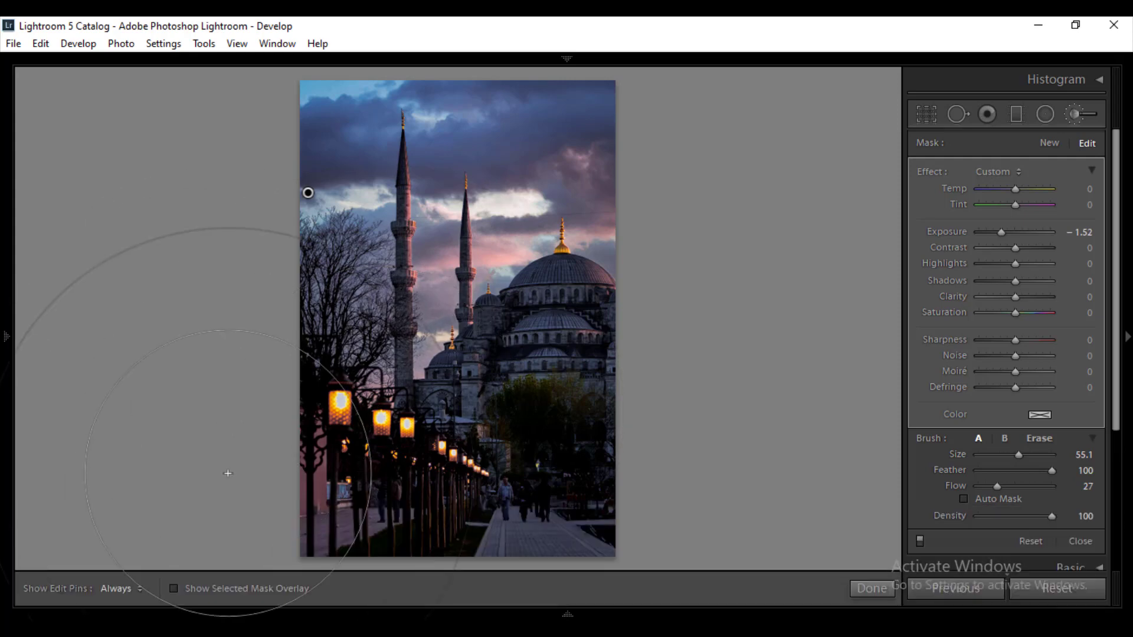
Compare the photo with and without the brush darkening, and finish the brush editing.
{"action": "left_click", "coordinate": [919, 540]}
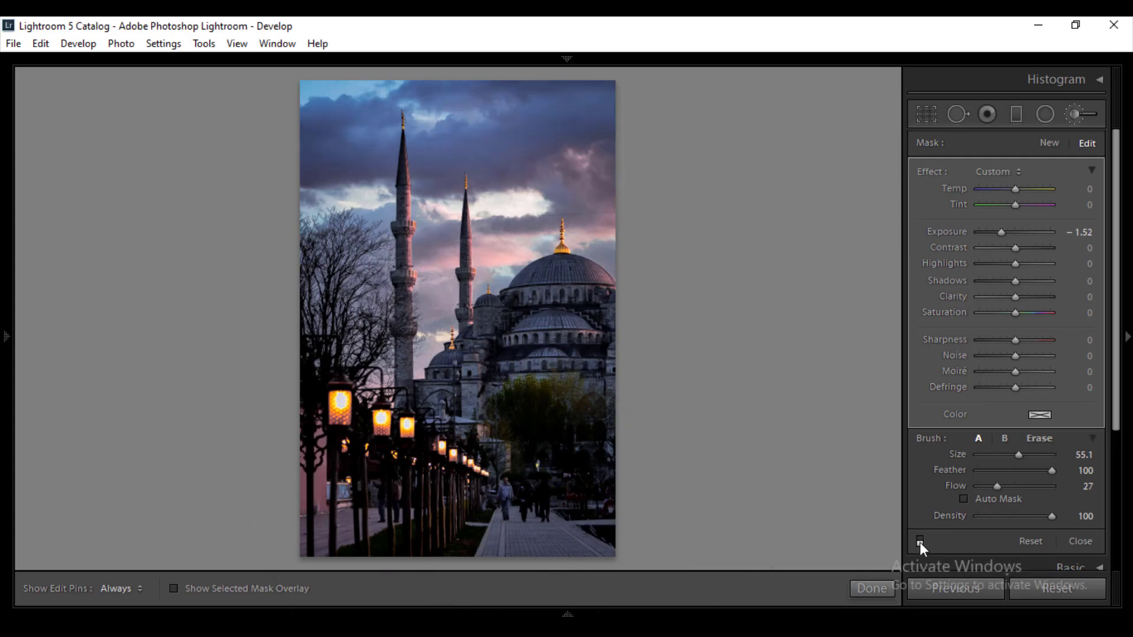
{"action": "left_click", "coordinate": [920, 540]}
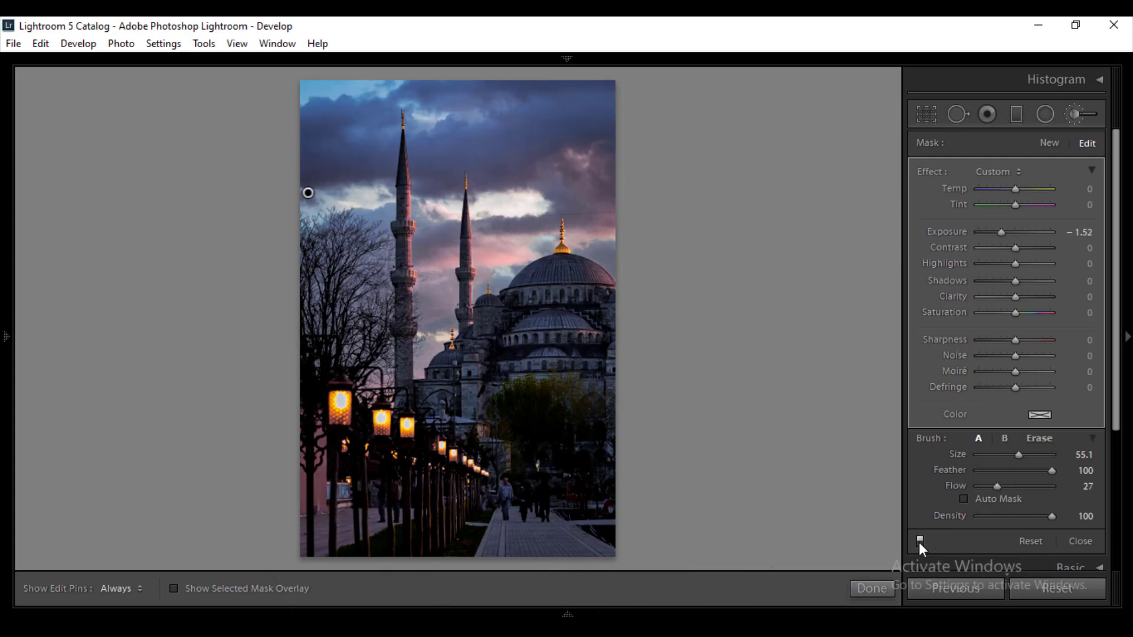
{"action": "key", "text": "h"}
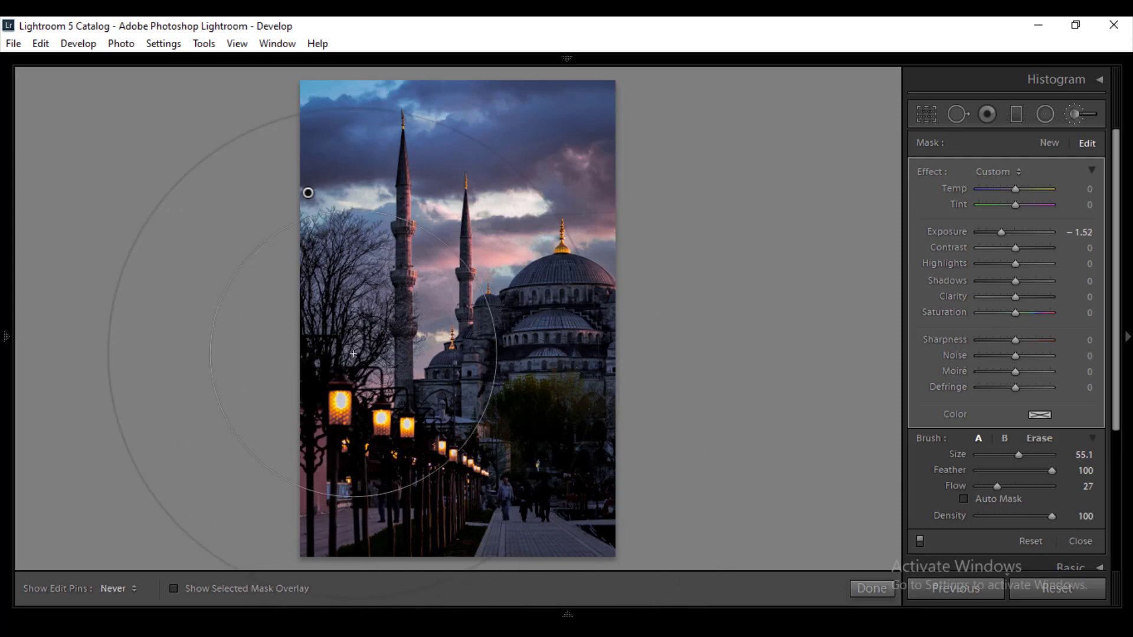
{"action": "key", "text": "h"}
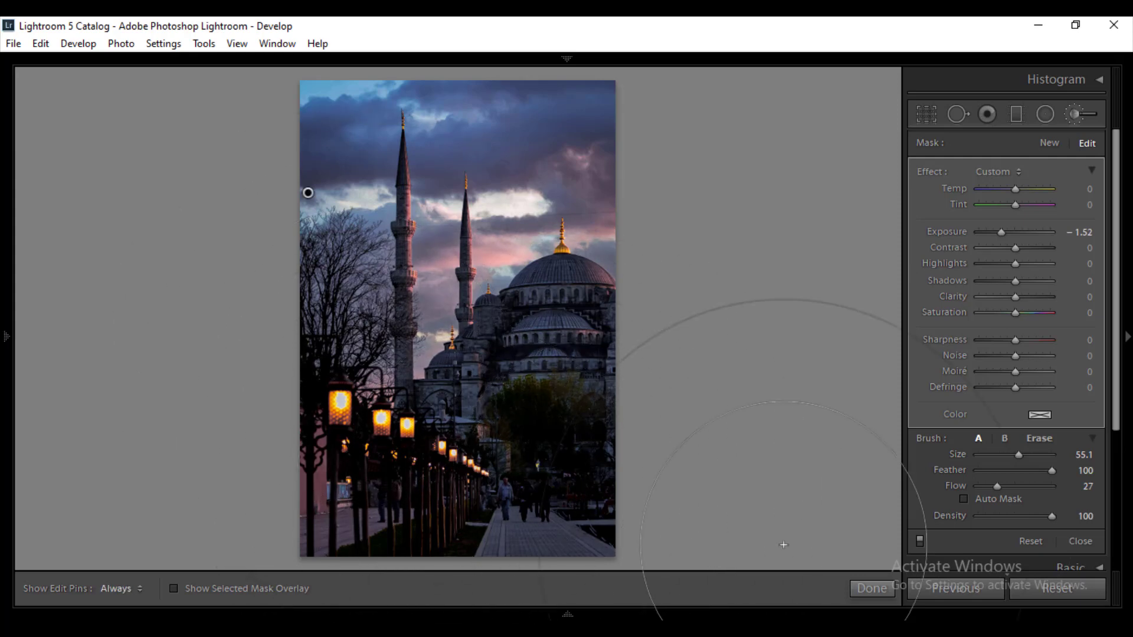
{"action": "left_click", "coordinate": [868, 588]}
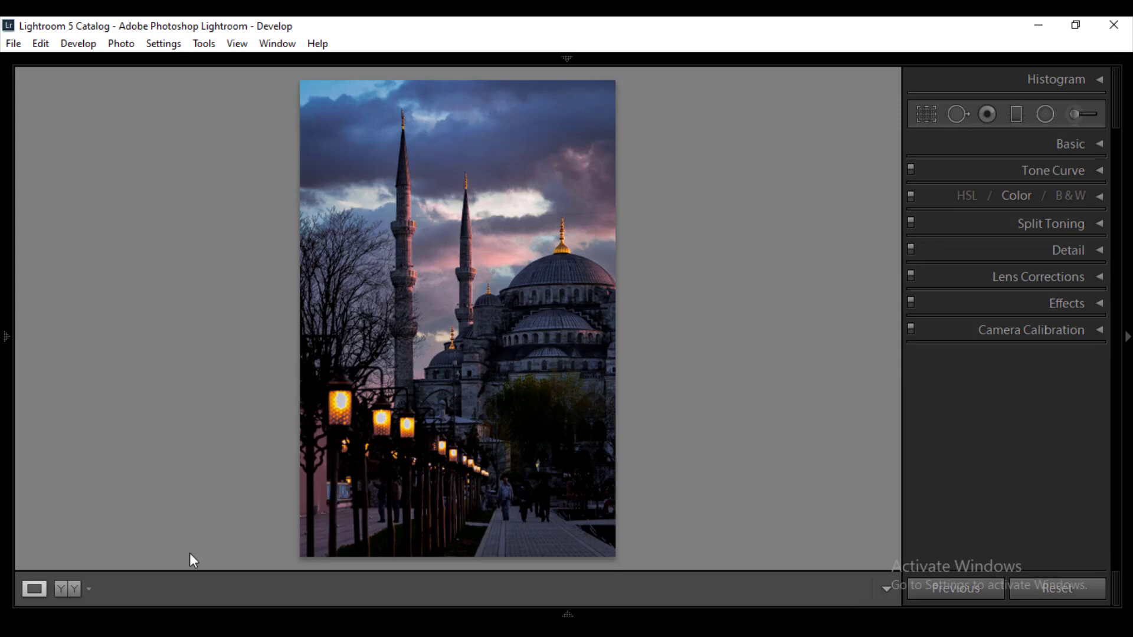
Readjust the Orange color range to hue -27, saturation -44 and luminance +33.
{"action": "left_click", "coordinate": [1022, 194]}
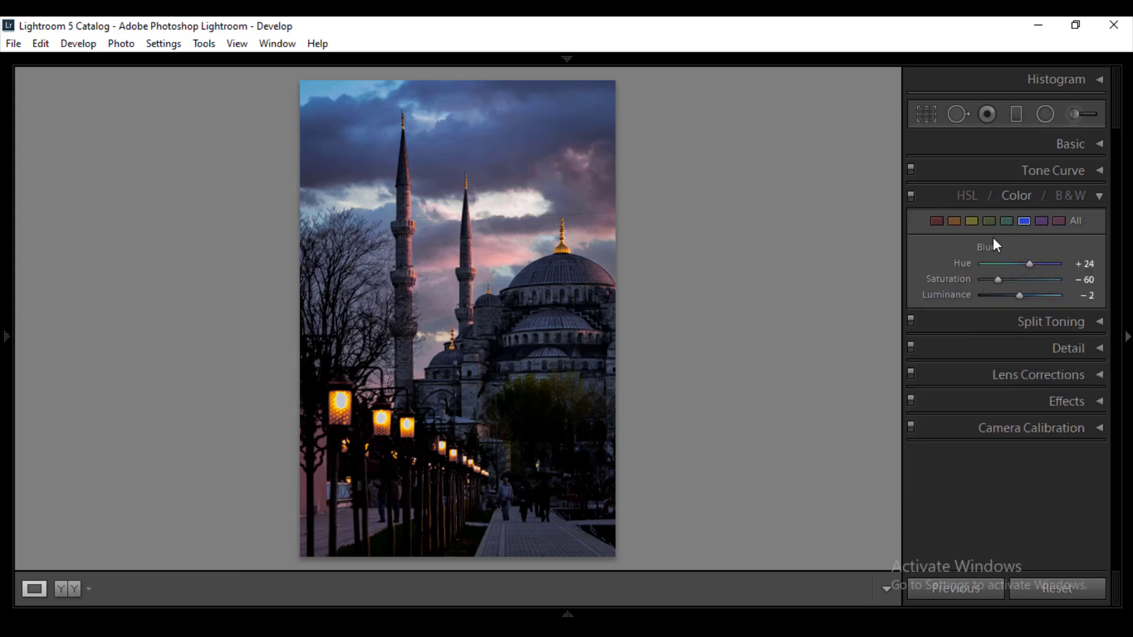
{"action": "left_click", "coordinate": [971, 221]}
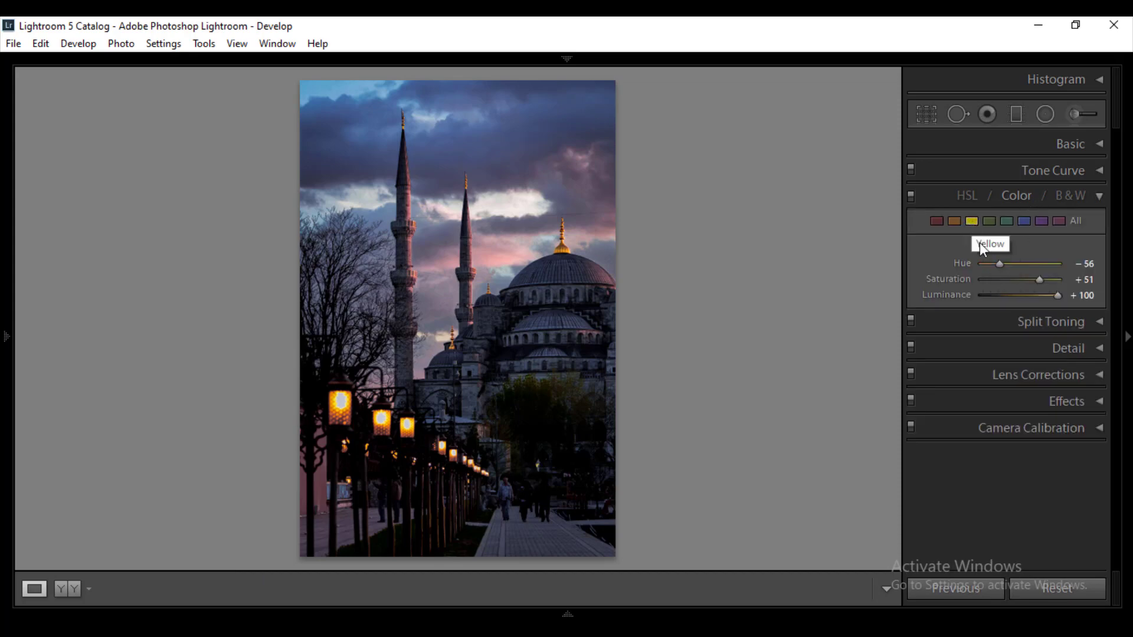
{"action": "left_click", "coordinate": [955, 222]}
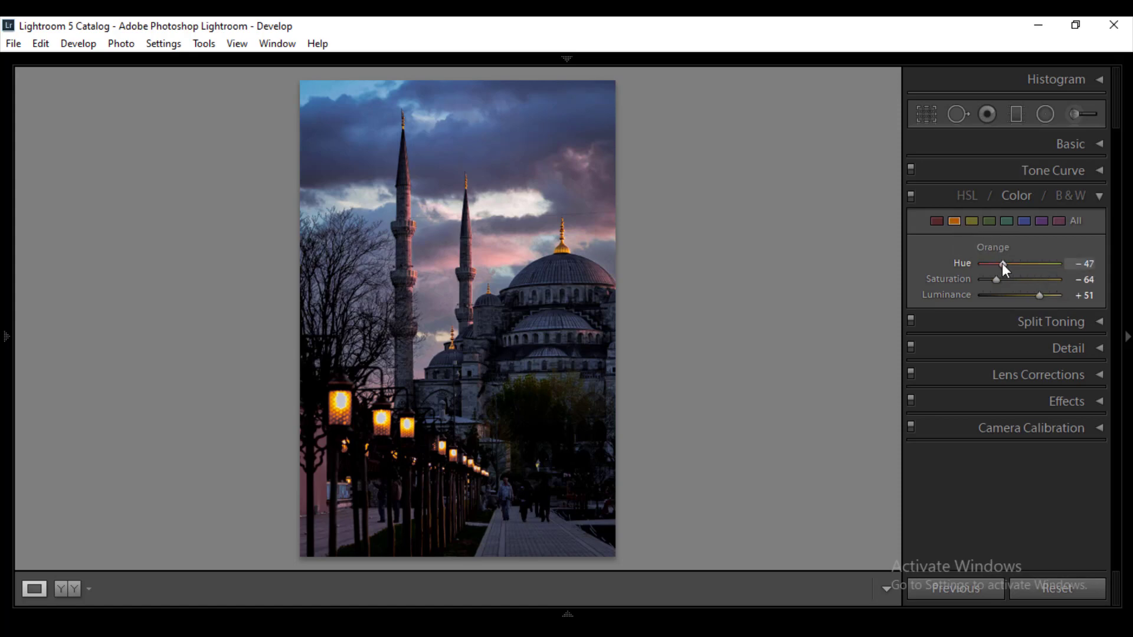
{"action": "left_click_drag", "start_coordinate": [1008, 265], "coordinate": [1010, 266]}
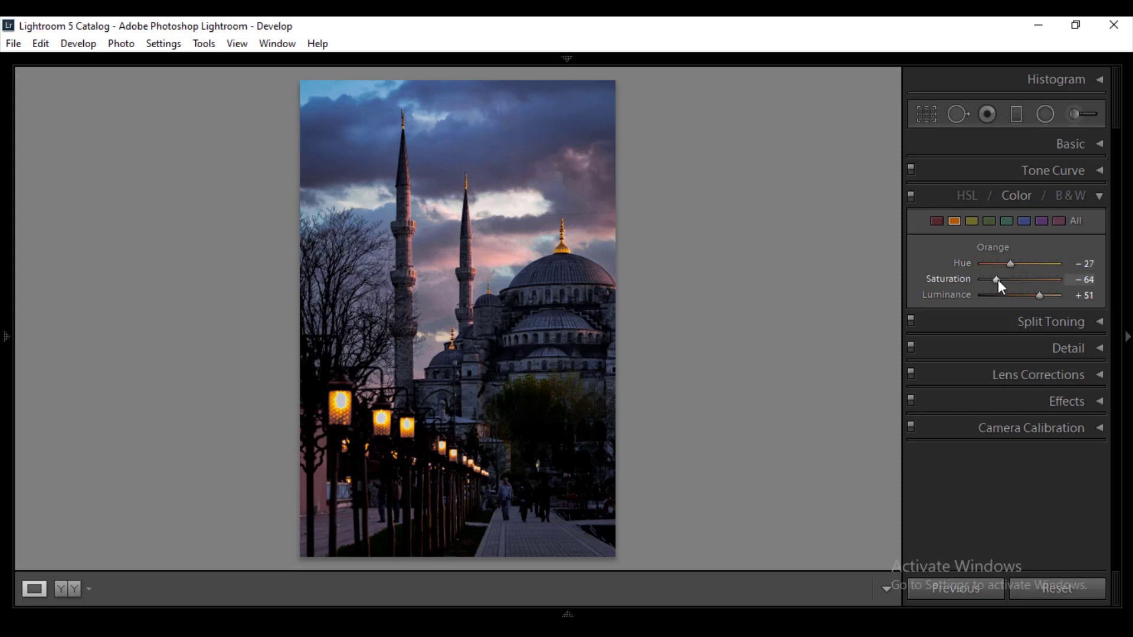
{"action": "left_click_drag", "start_coordinate": [997, 279], "coordinate": [1006, 280]}
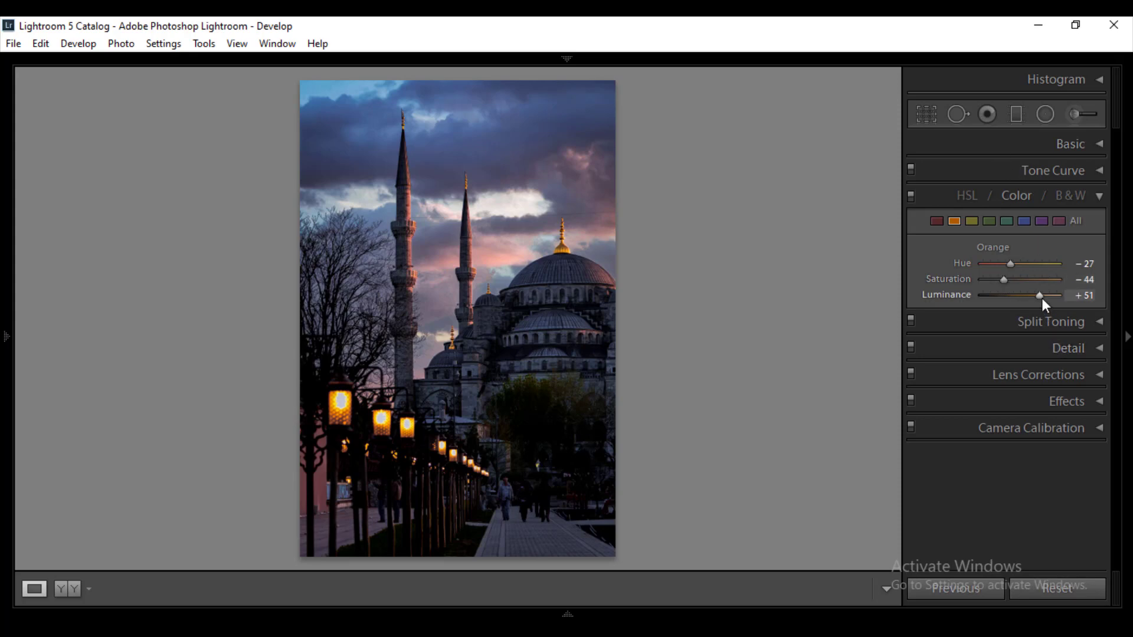
{"action": "left_click_drag", "start_coordinate": [1042, 298], "coordinate": [1036, 297]}
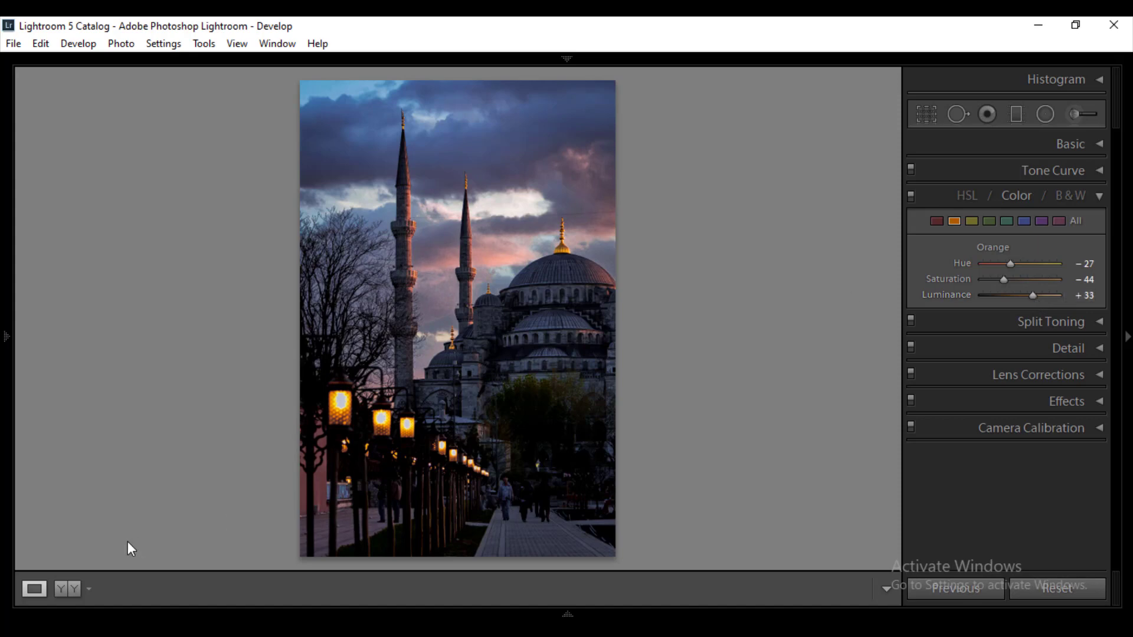
Compare the original and edited photo in the side-by-side, split and stacked before/after layouts, and return to the single-image view.
{"action": "left_click", "coordinate": [65, 589]}
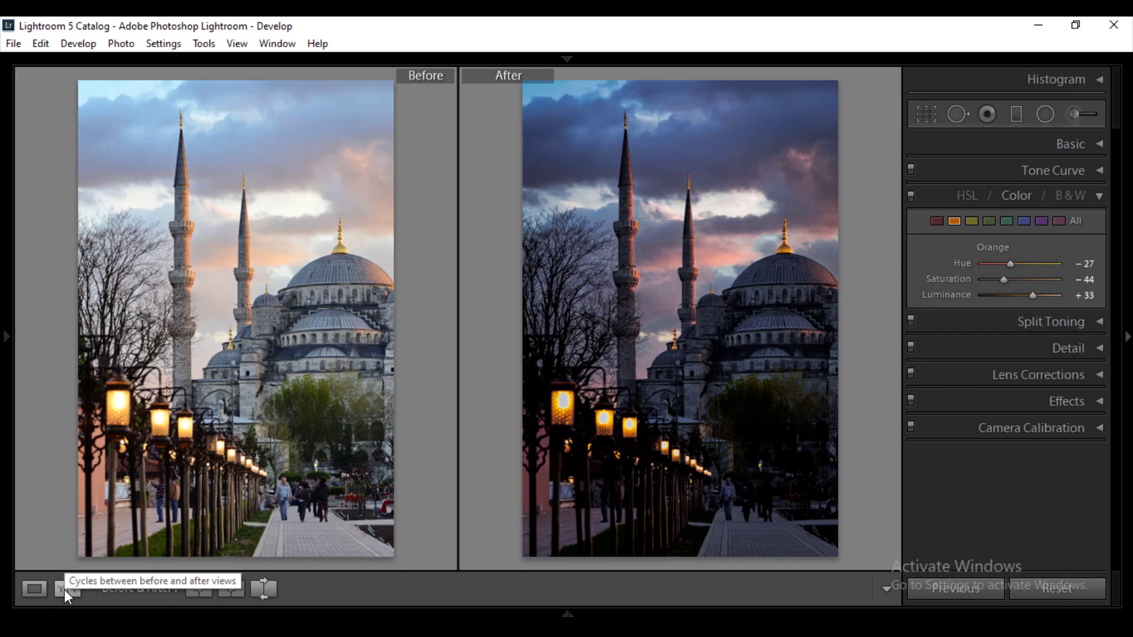
{"action": "left_click", "coordinate": [65, 589]}
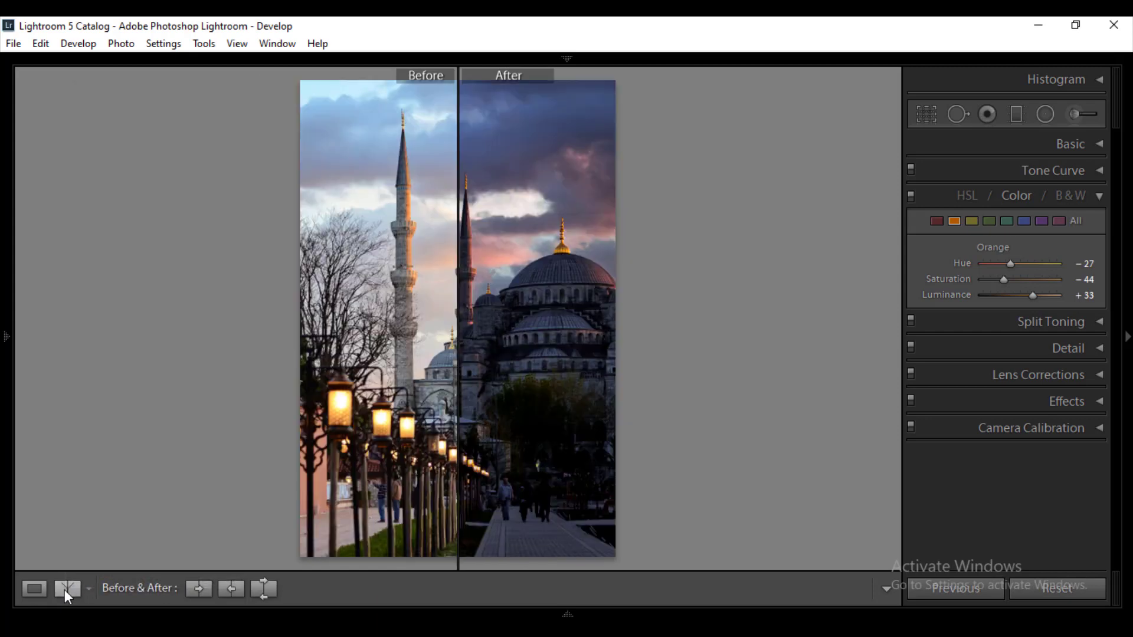
{"action": "left_click", "coordinate": [65, 590]}
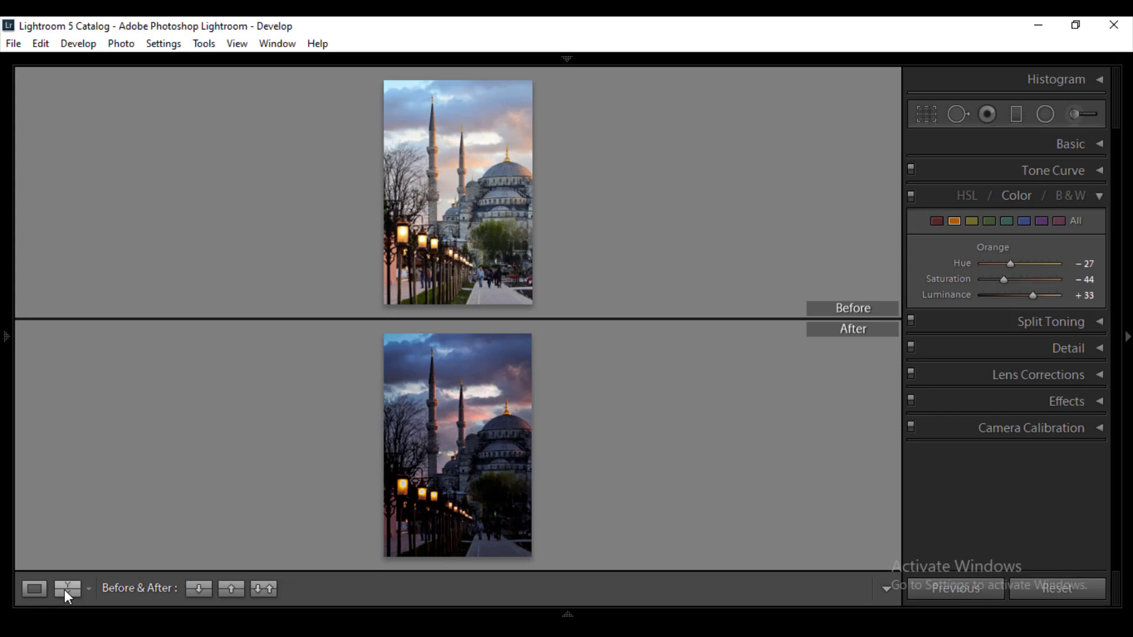
{"action": "left_click", "coordinate": [65, 590]}
{"action": "left_click", "coordinate": [65, 590]}
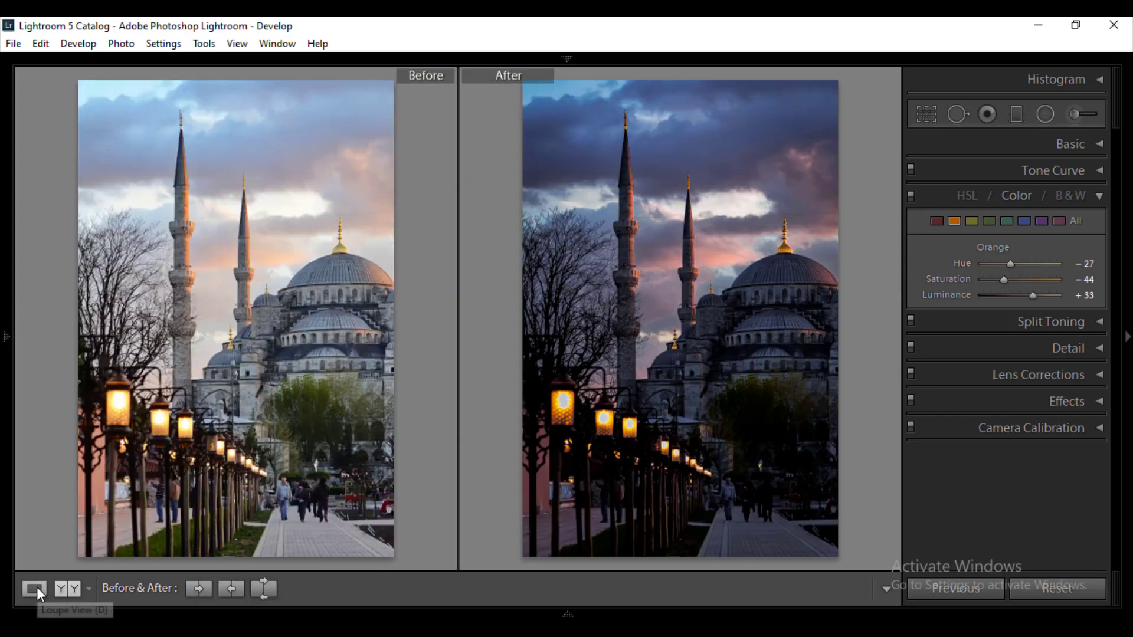
{"action": "left_click", "coordinate": [36, 589]}
Preview the finished photo with the surrounding interface dimmed, and restore the normal display.
{"action": "key", "text": "l"}
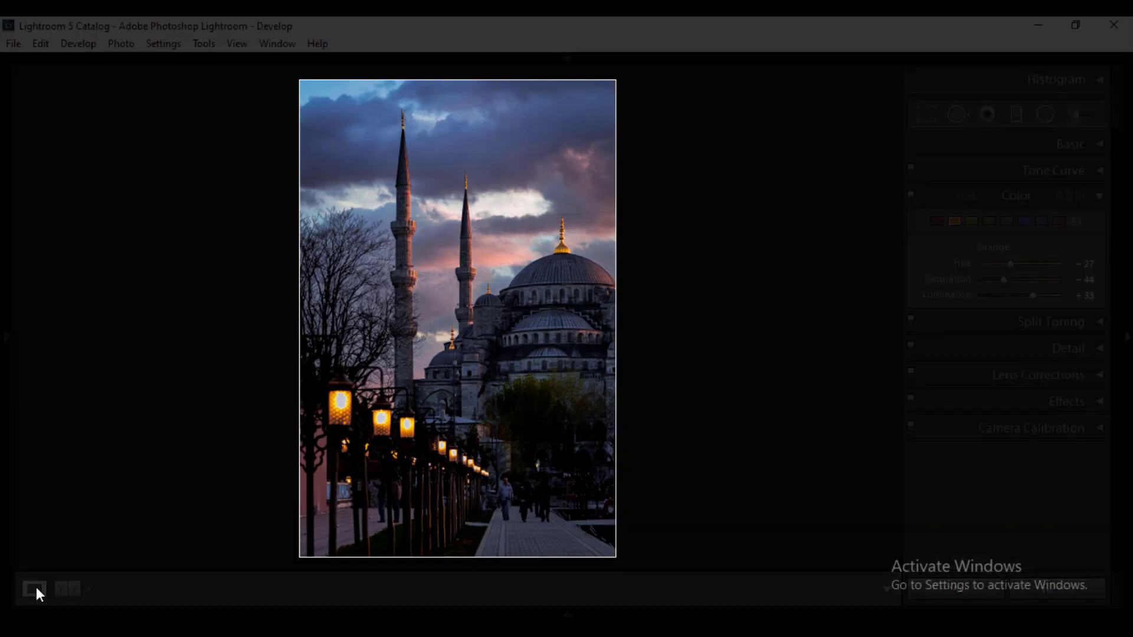
{"action": "key", "text": "l"}
{"action": "key", "text": "l"}
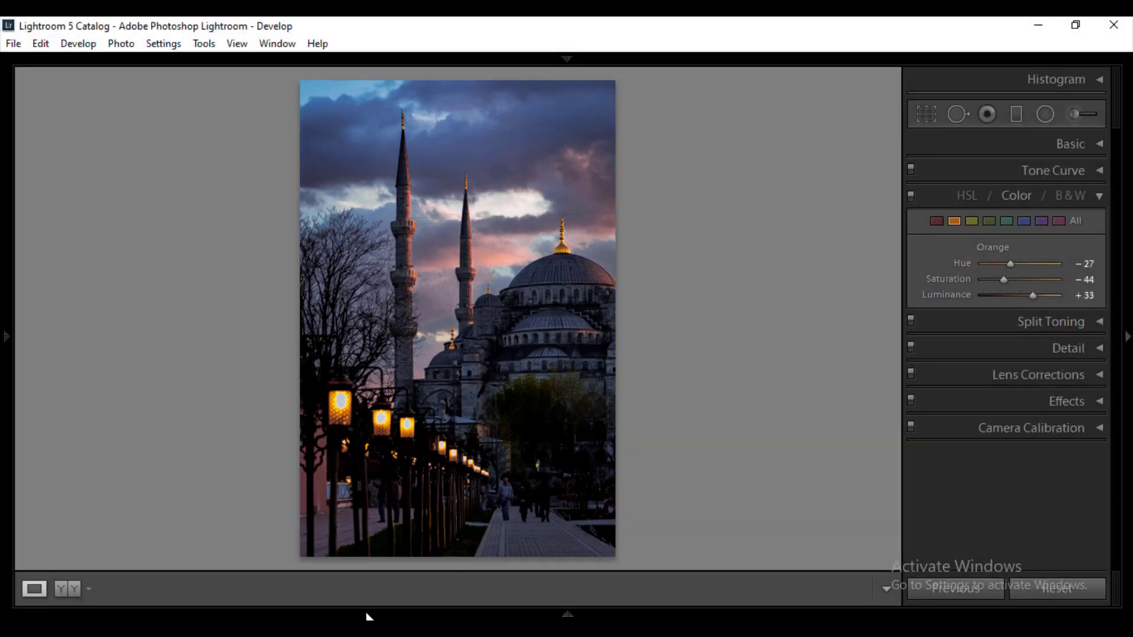
{"action": "mouse_move", "coordinate": [366, 617]}
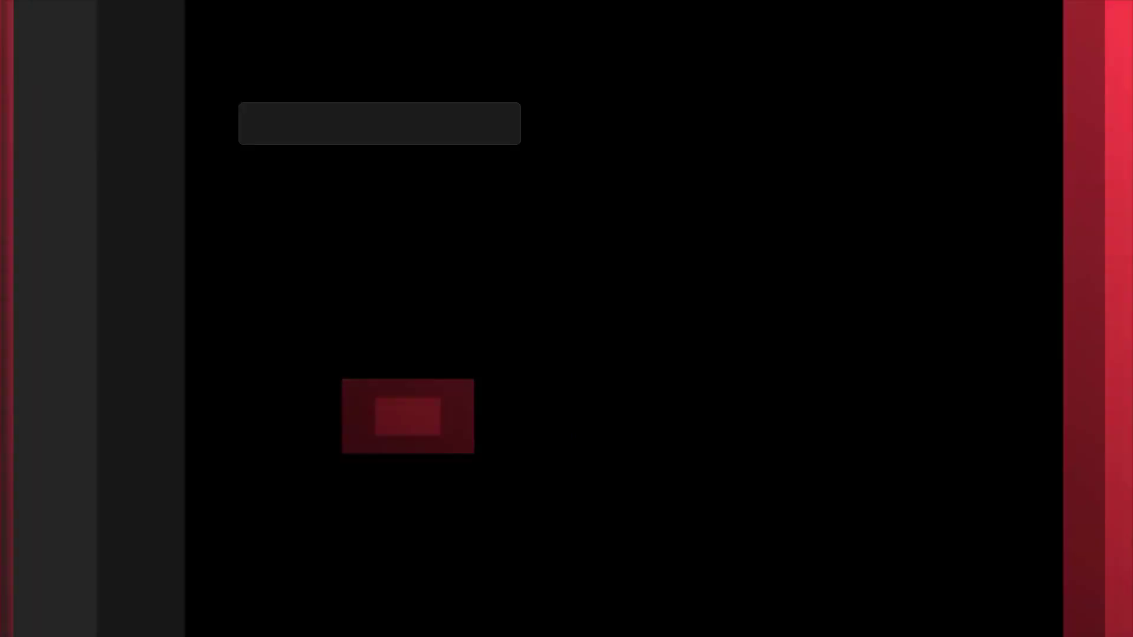